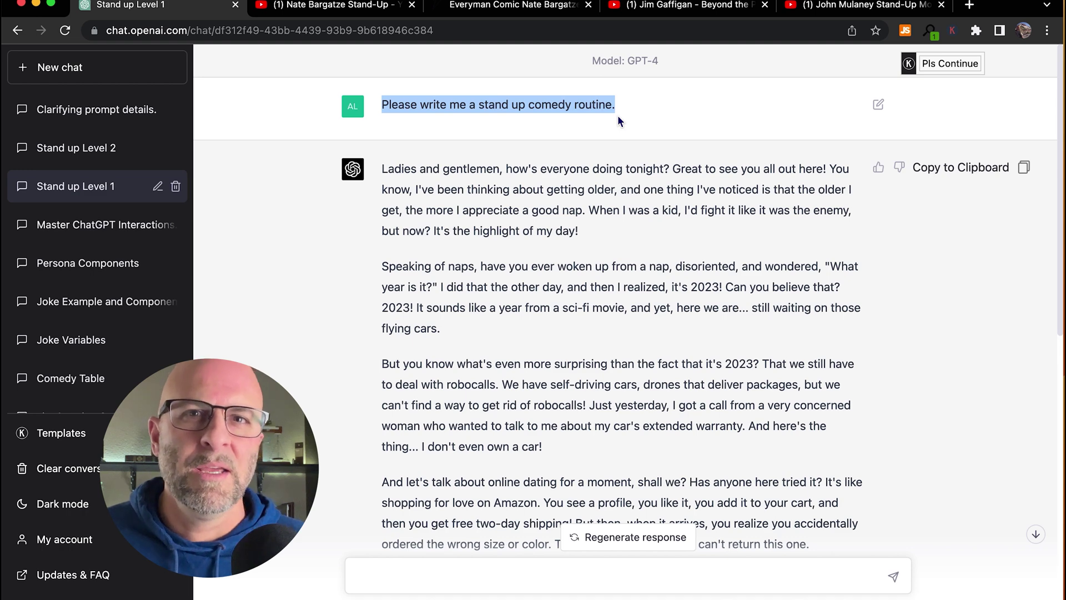
Scroll down through the Stand up Level 2 family-vacation routine reply
scroll(630, 208, "down", 3)
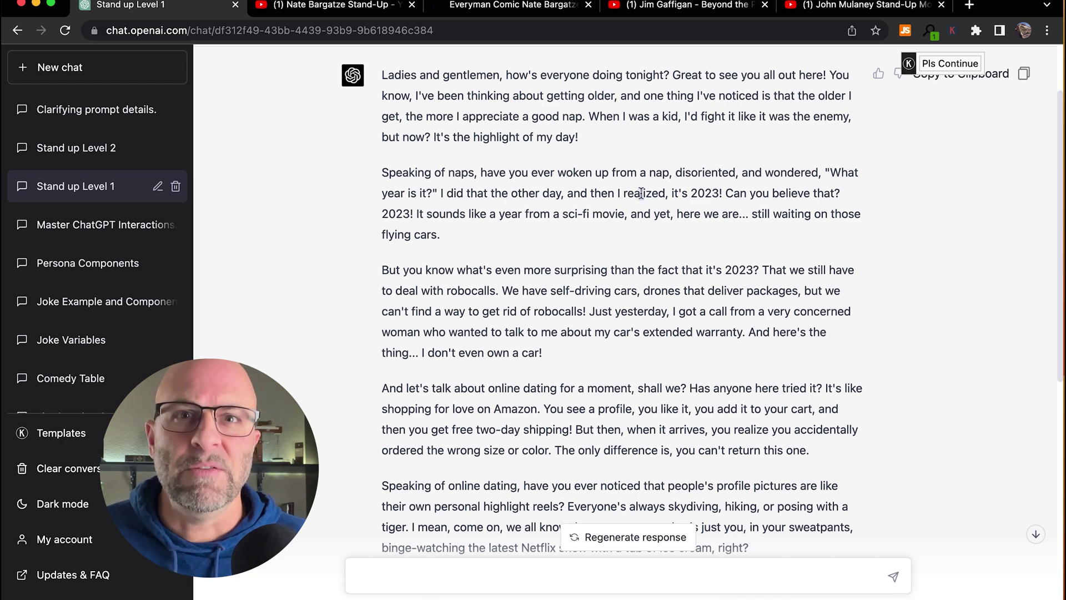
scroll(642, 191, "down", 4)
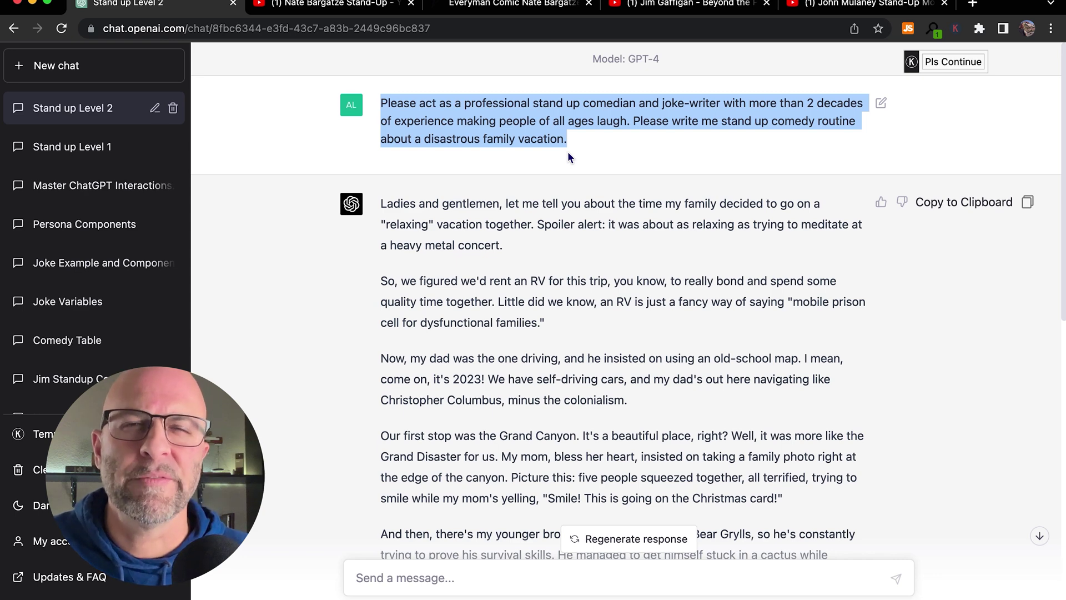
scroll(578, 148, "down", 4)
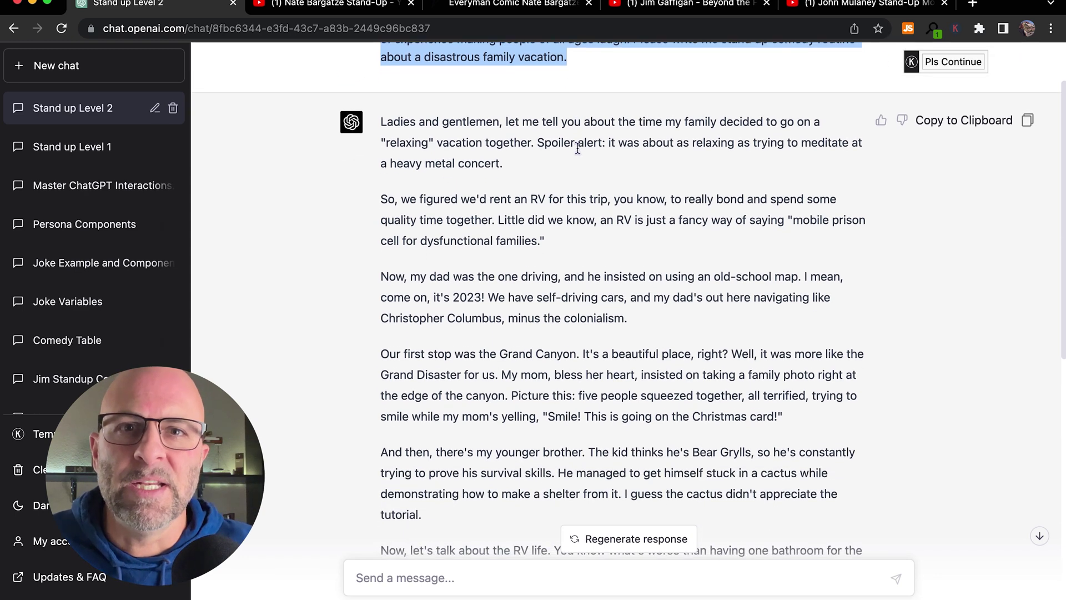
scroll(578, 148, "down", 2)
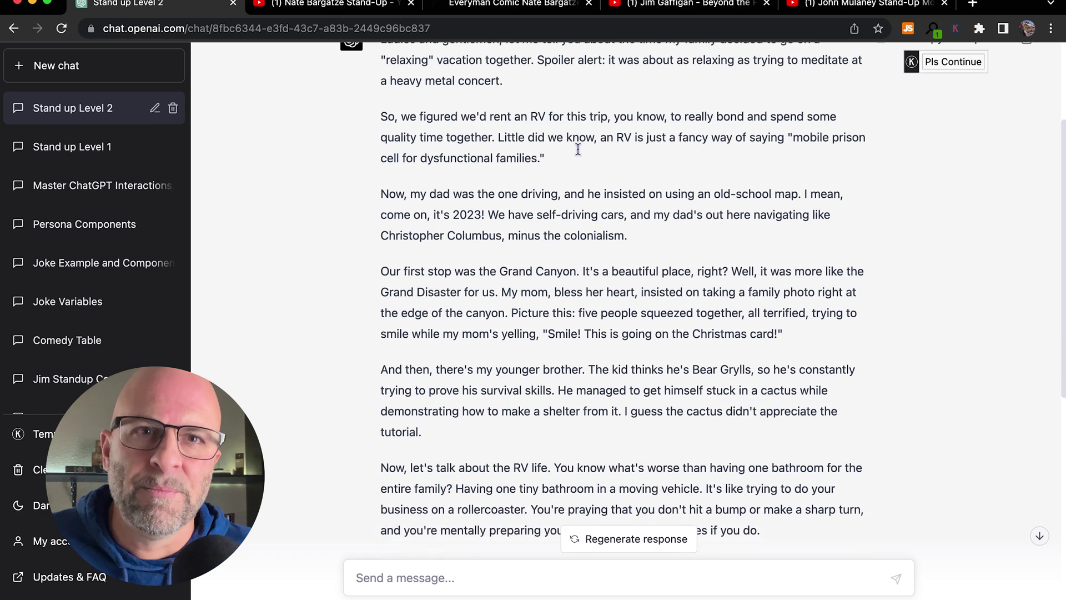
scroll(578, 150, "down", 1)
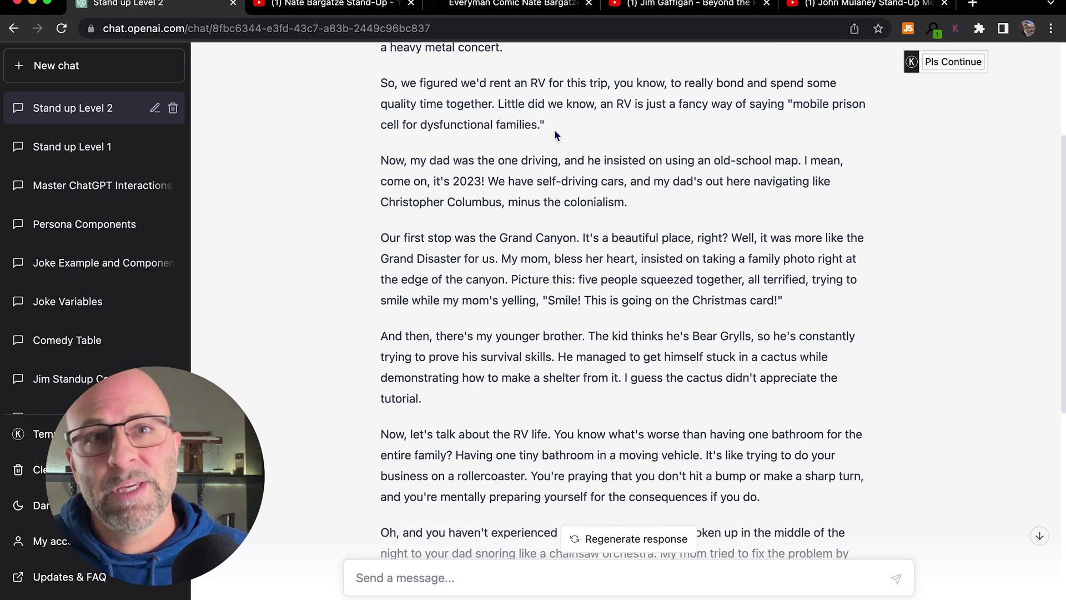
scroll(549, 145, "down", 12)
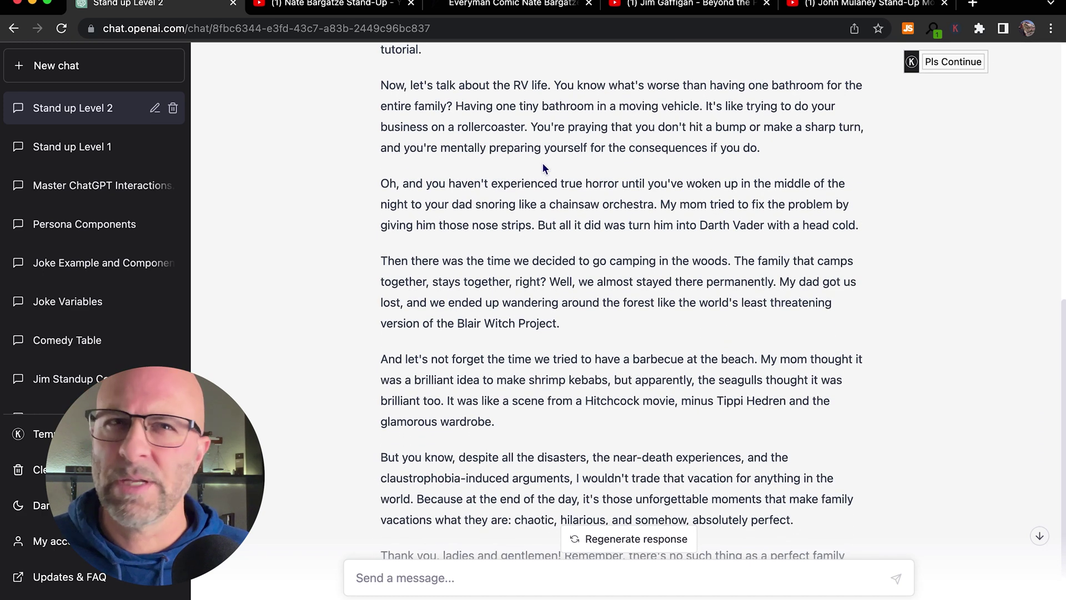
scroll(542, 163, "down", 2)
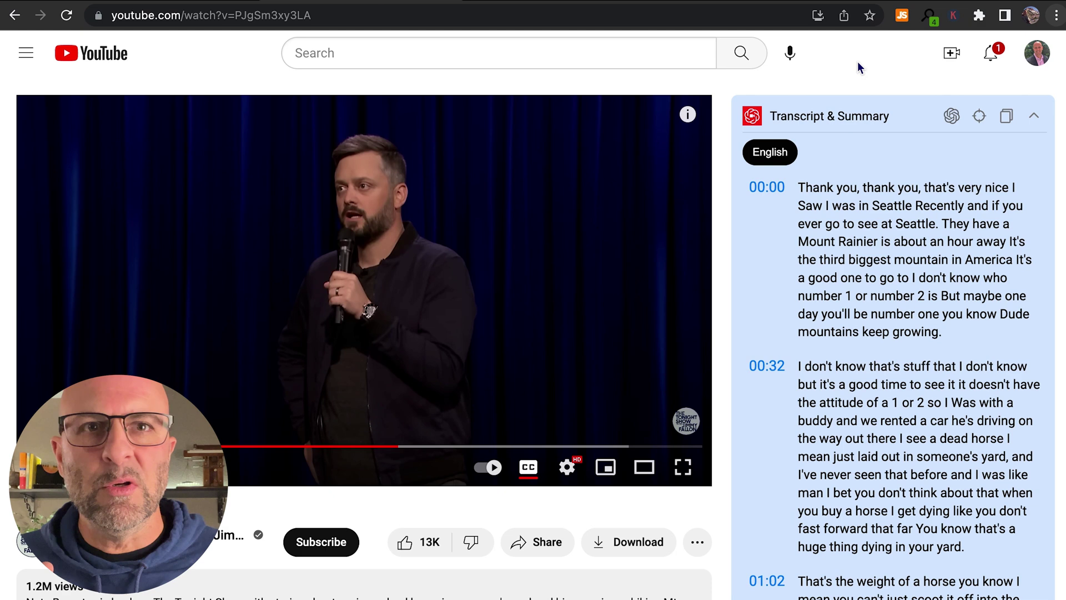
left_click(979, 17)
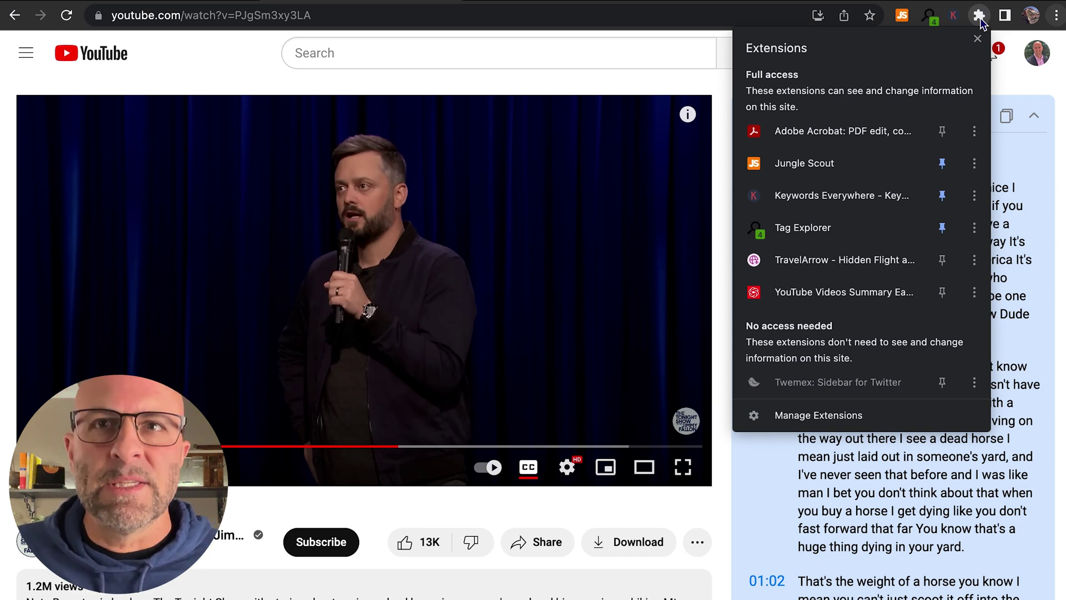
left_click(981, 17)
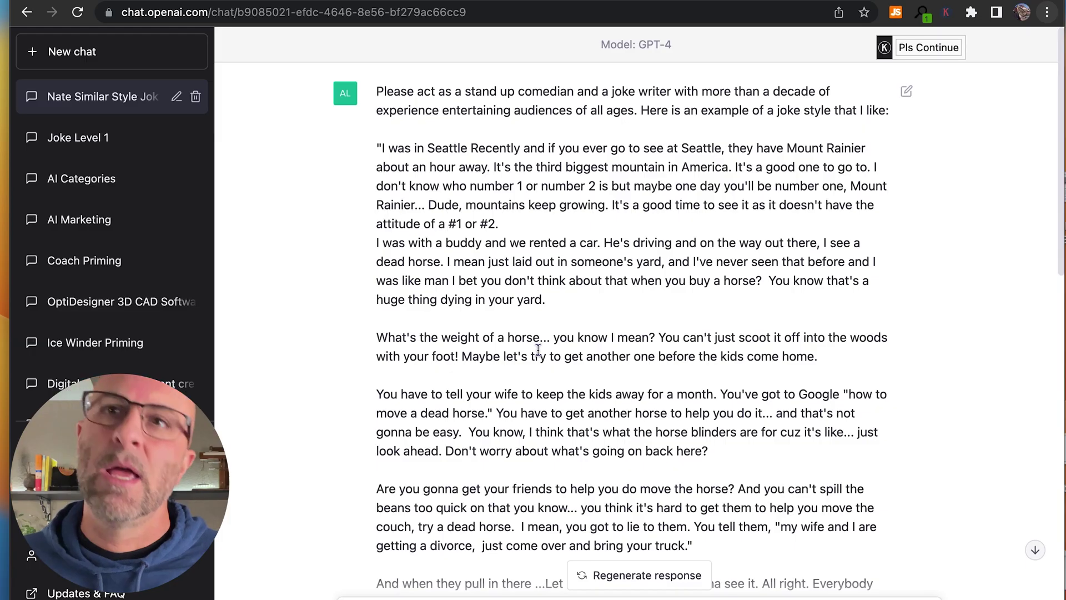
scroll(515, 345, "down", 8)
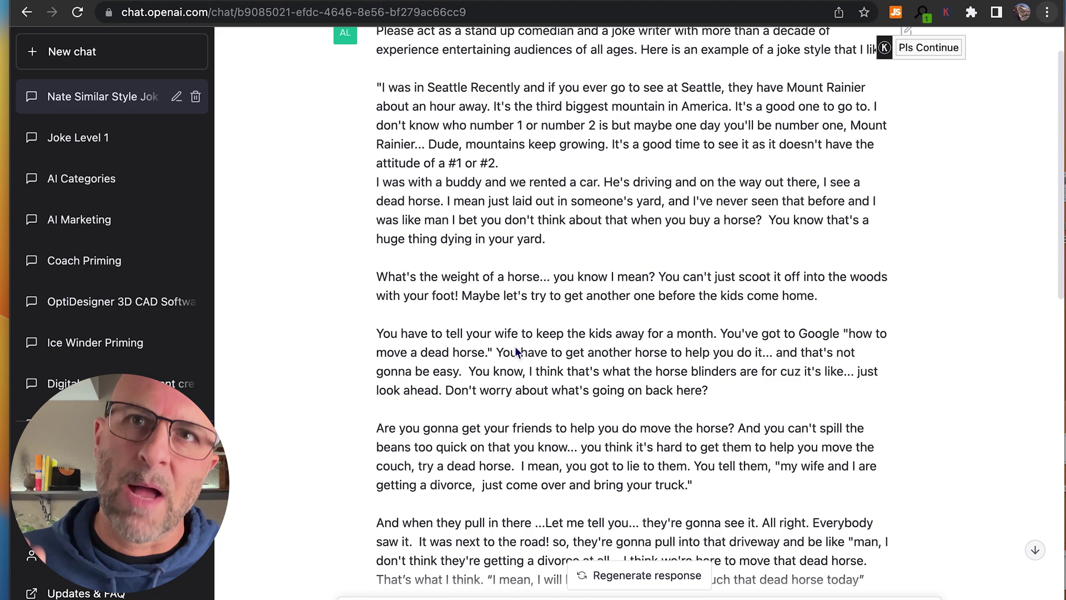
scroll(515, 345, "down", 1)
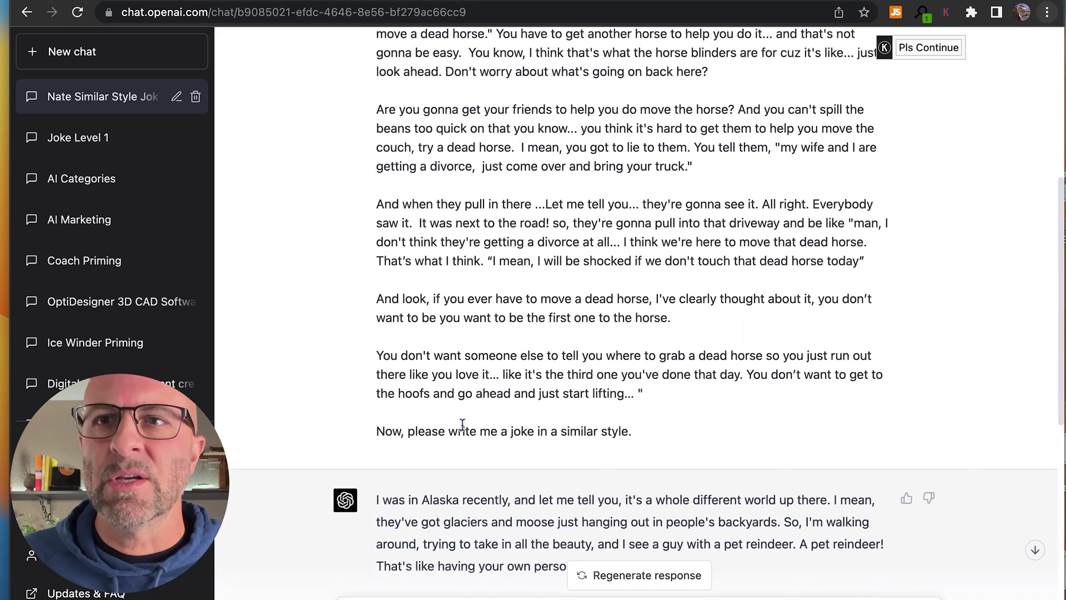
scroll(512, 431, "down", 6)
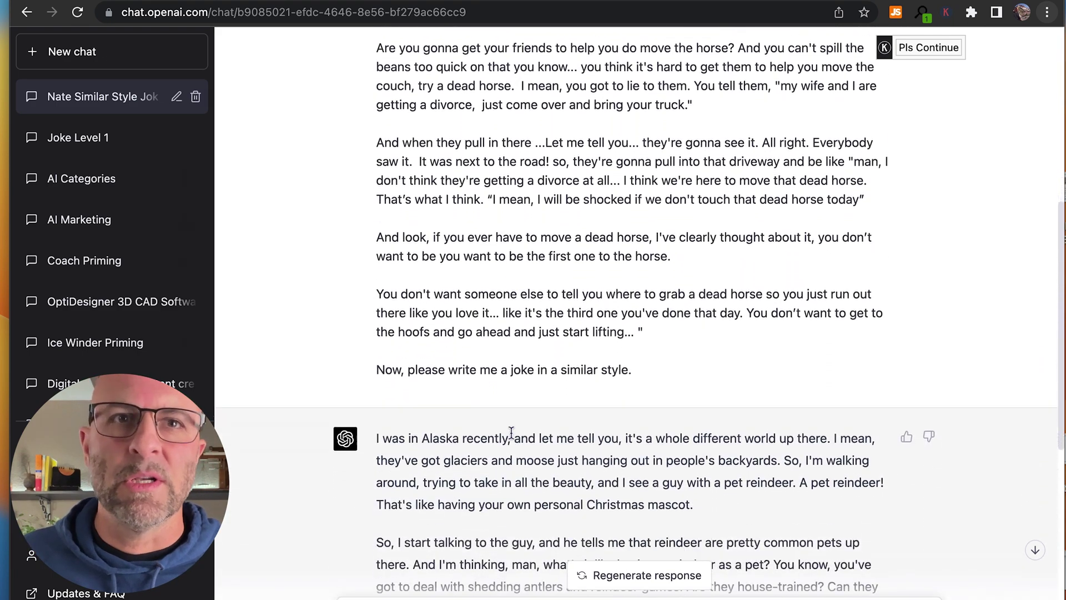
scroll(498, 432, "down", 2)
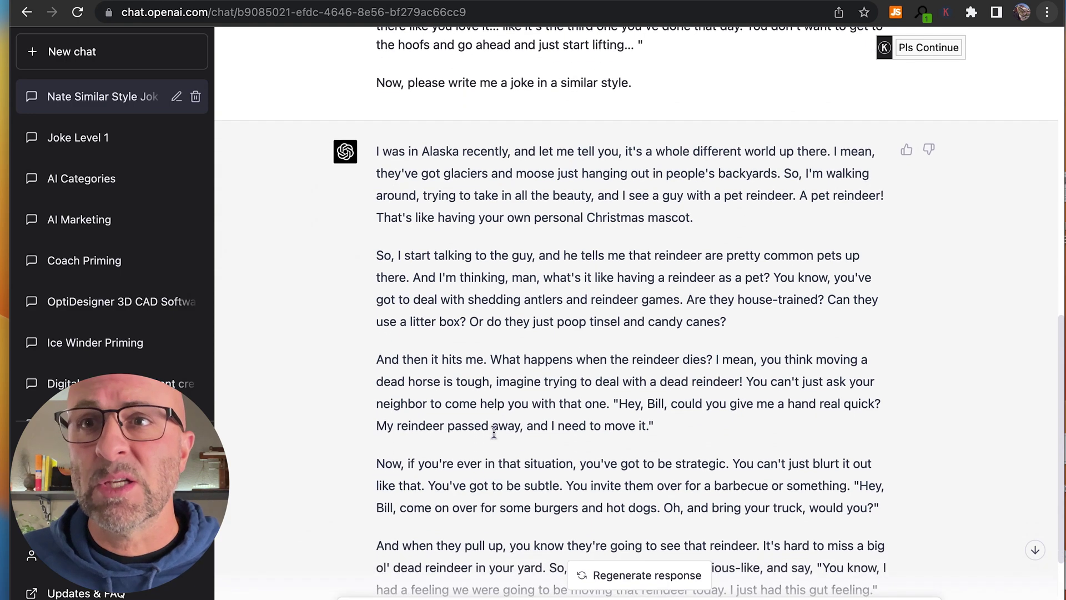
scroll(494, 432, "up", 3)
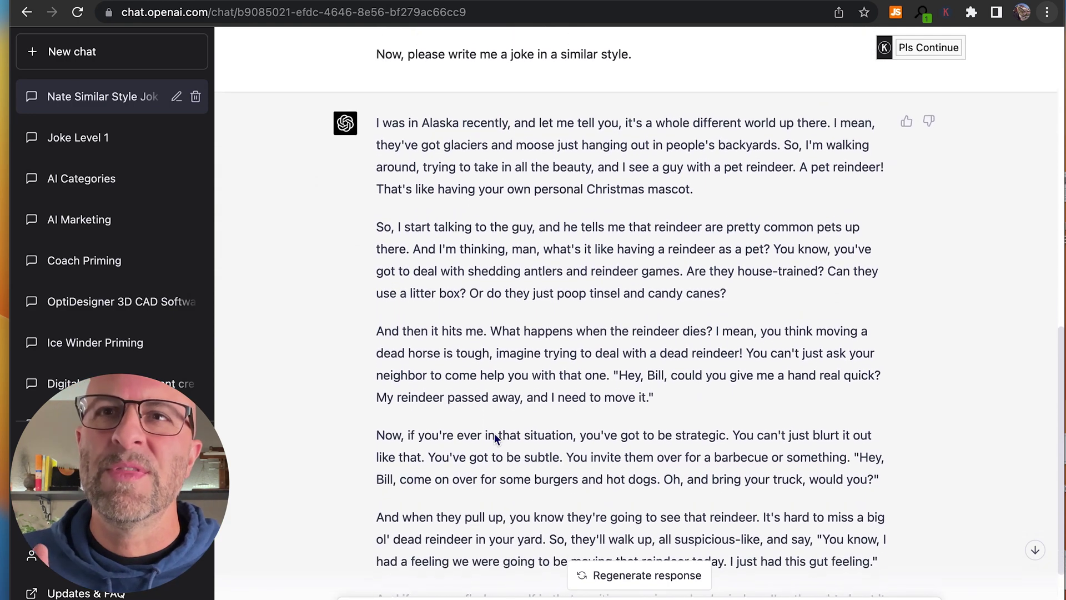
scroll(491, 432, "down", 4)
scroll(492, 432, "down", 2)
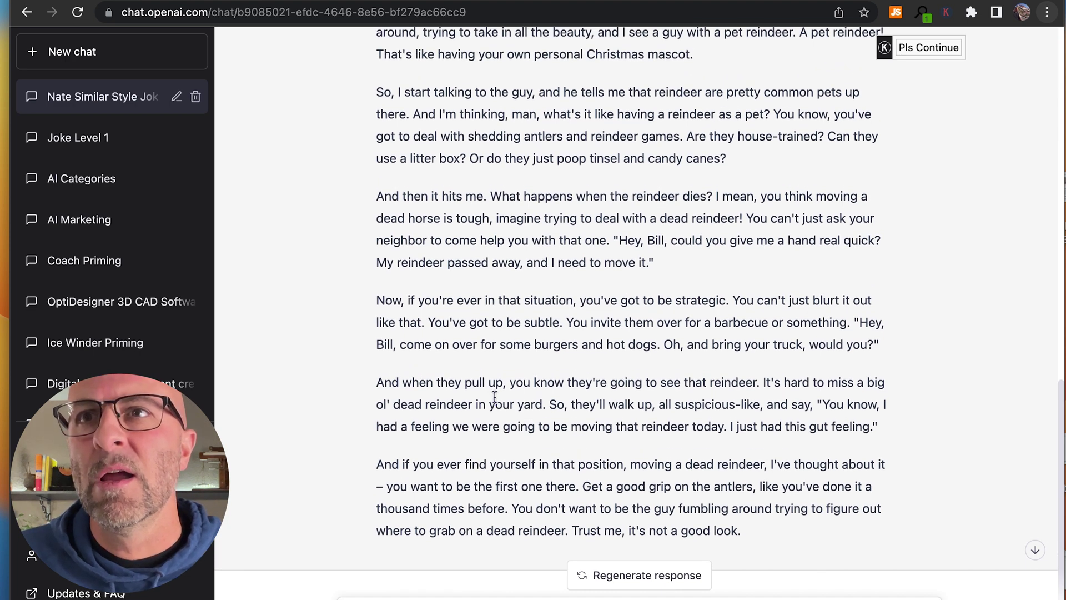
scroll(494, 401, "up", 2)
triple_click(676, 240)
scroll(676, 240, "up", 1)
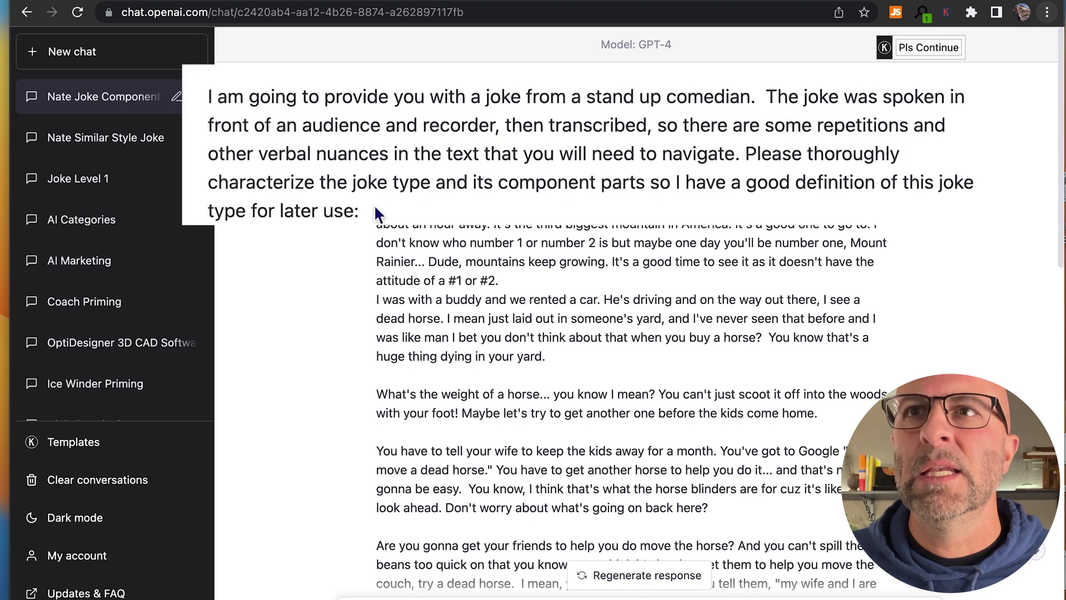
Highlight the joke-characterization prompt and review the reply's six Component Parts, Introduction through moving strategy
left_click_drag(478, 167, 415, 129)
left_click_drag(267, 158, 209, 103)
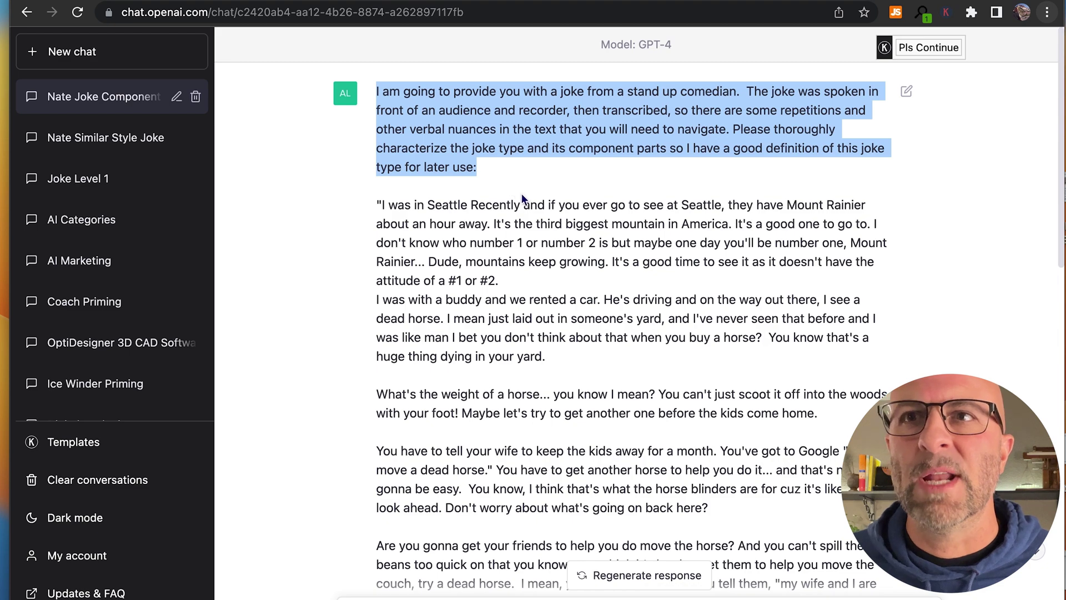
scroll(522, 195, "down", 10)
scroll(519, 195, "down", 10)
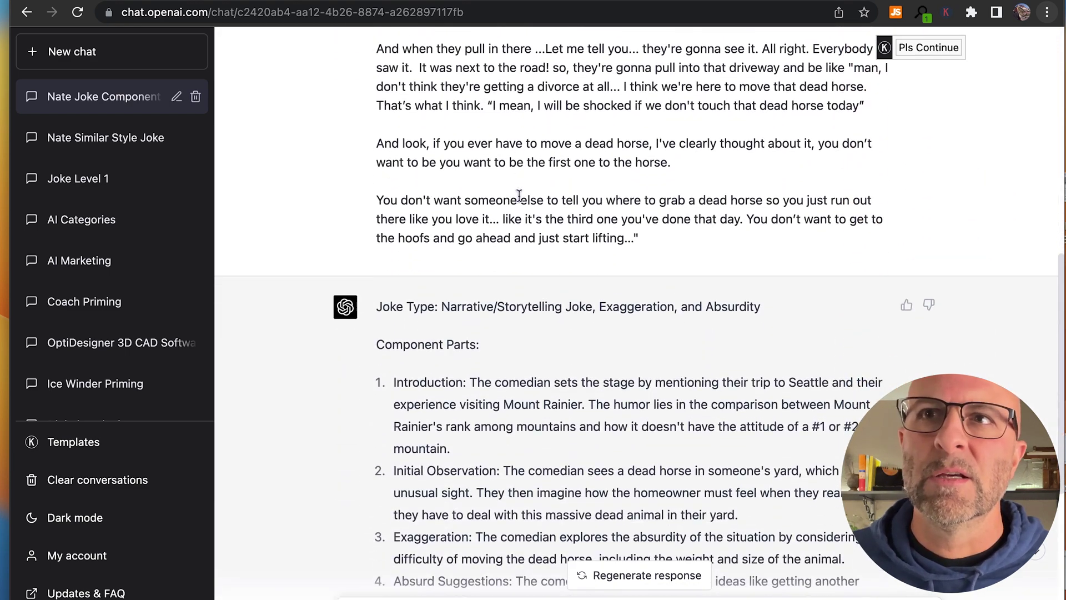
scroll(519, 202, "down", 1)
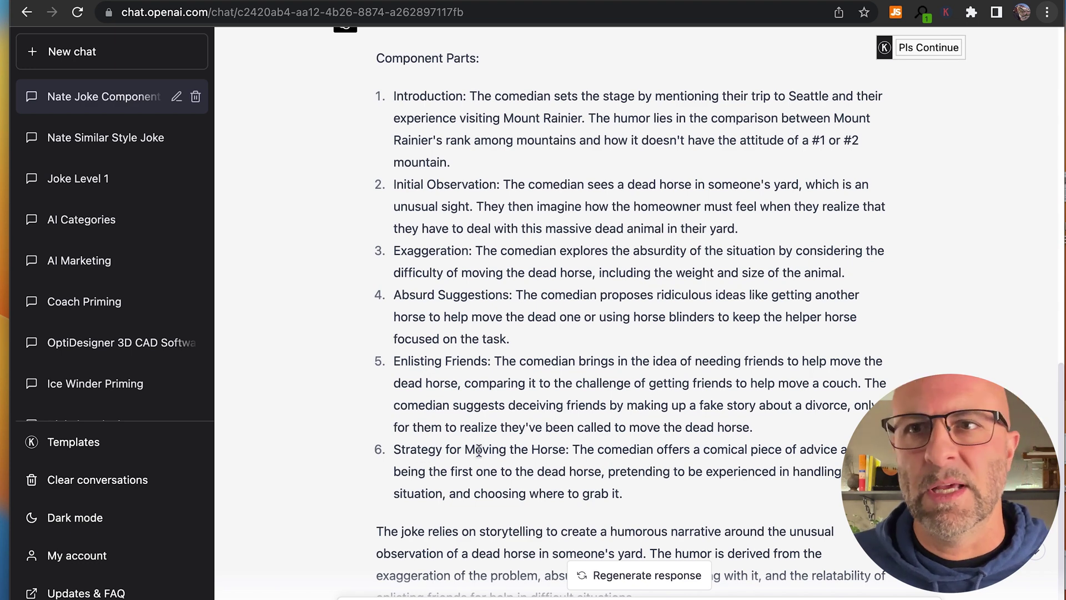
scroll(529, 450, "down", 3)
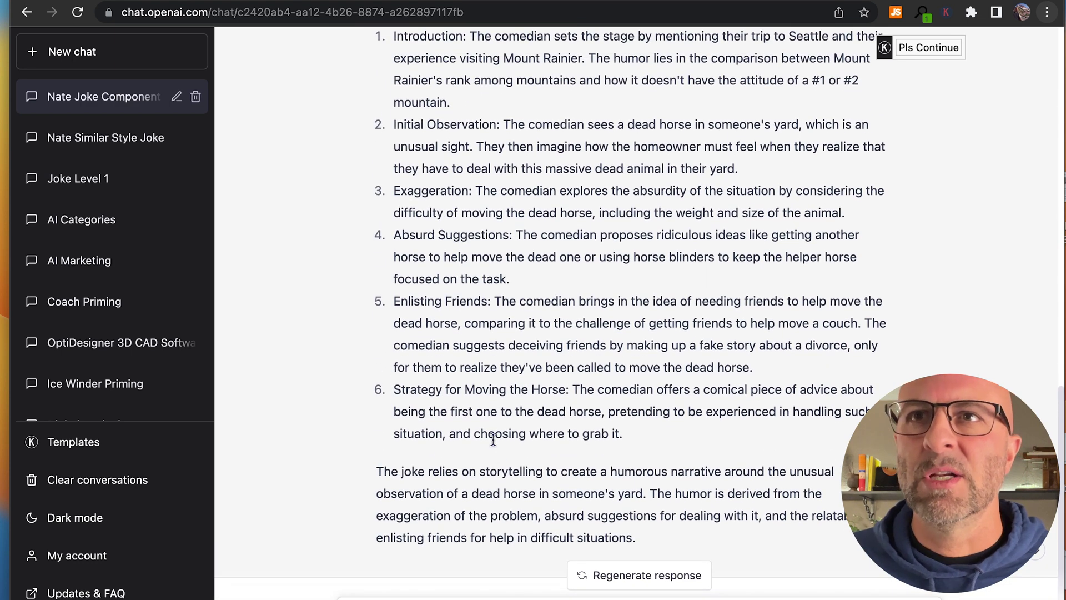
scroll(493, 439, "up", 1)
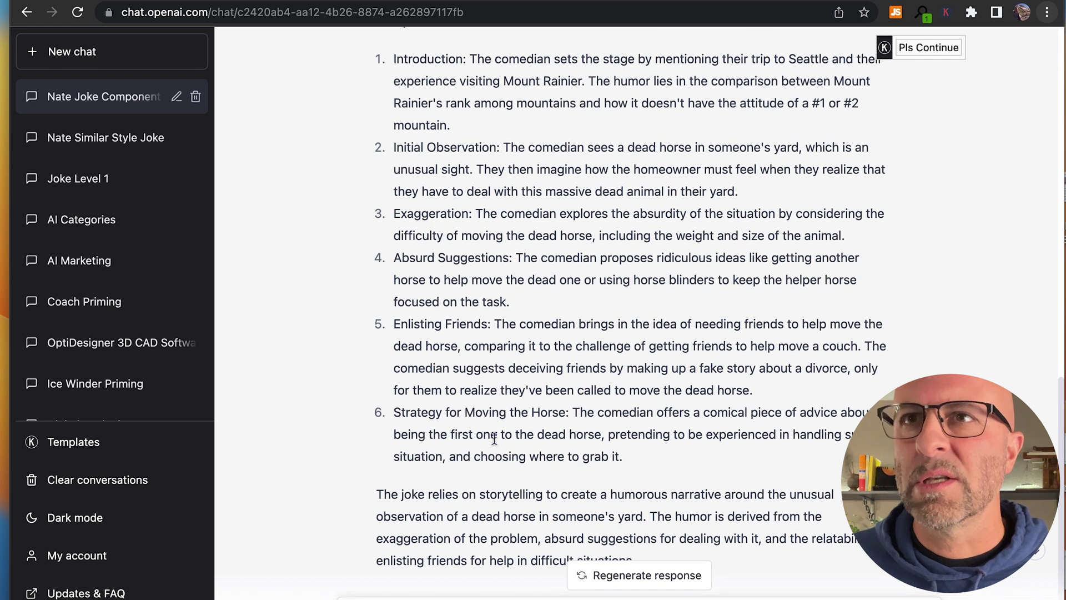
scroll(485, 444, "up", 4)
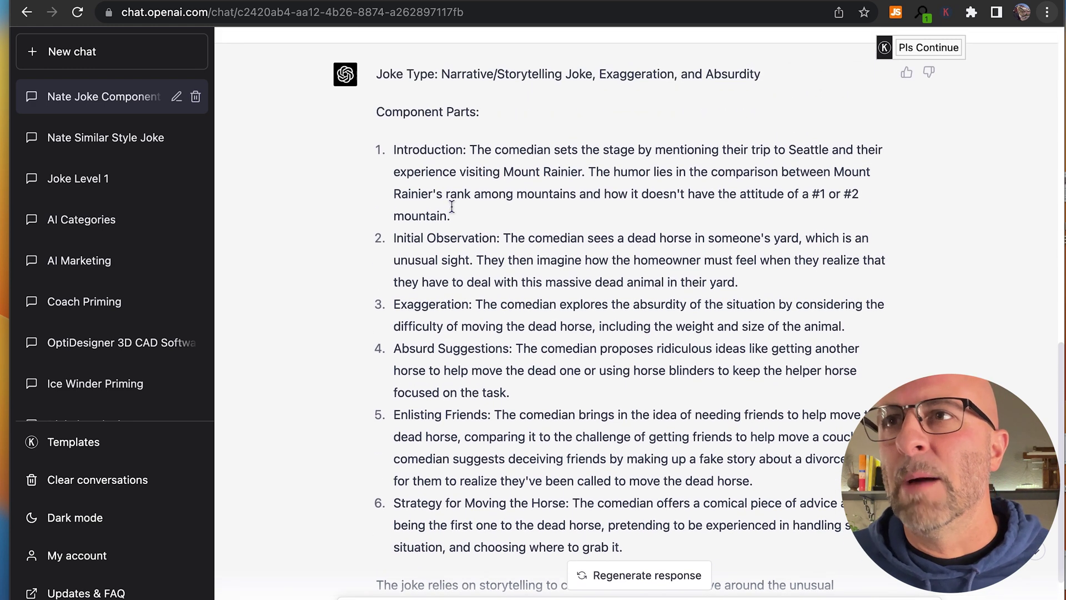
scroll(111, 250, "up", 4)
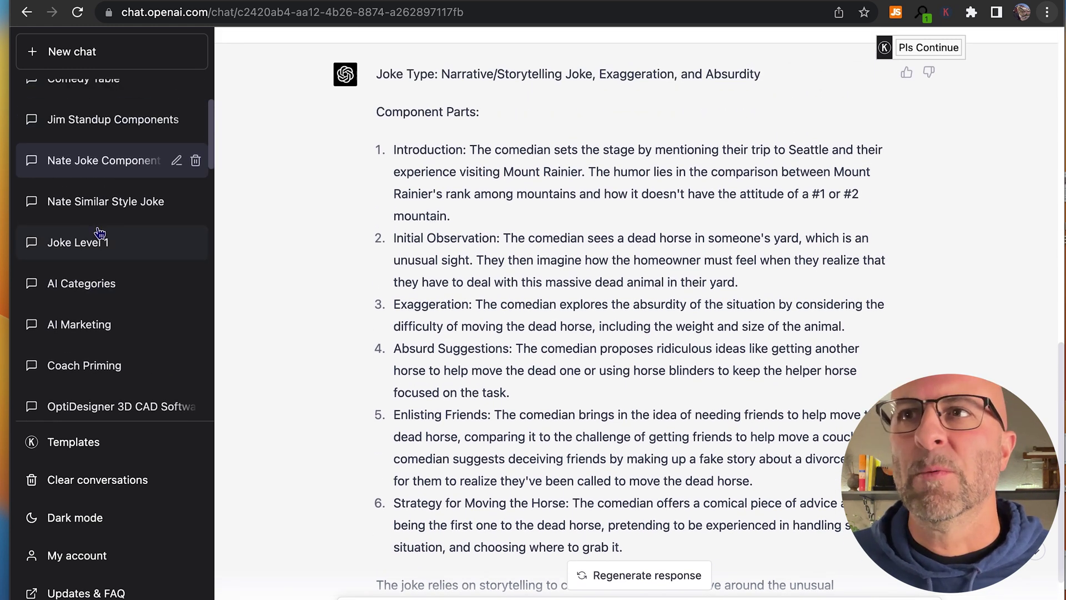
scroll(111, 247, "up", 1)
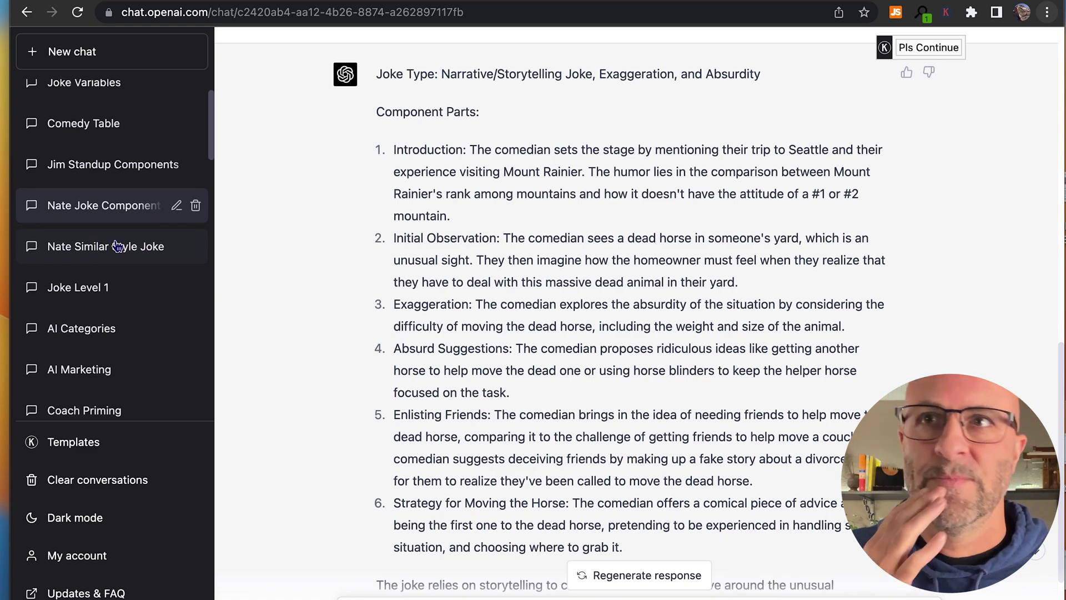
Open the Comedy Table conversation from the sidebar
scroll(109, 128, "up", 2)
left_click(104, 129)
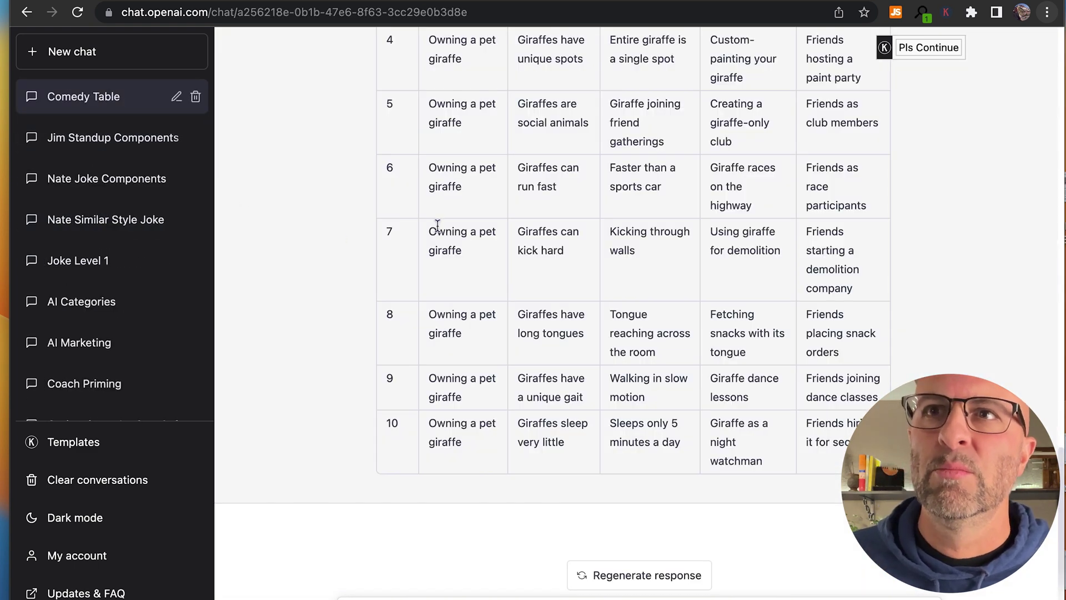
scroll(437, 225, "up", 15)
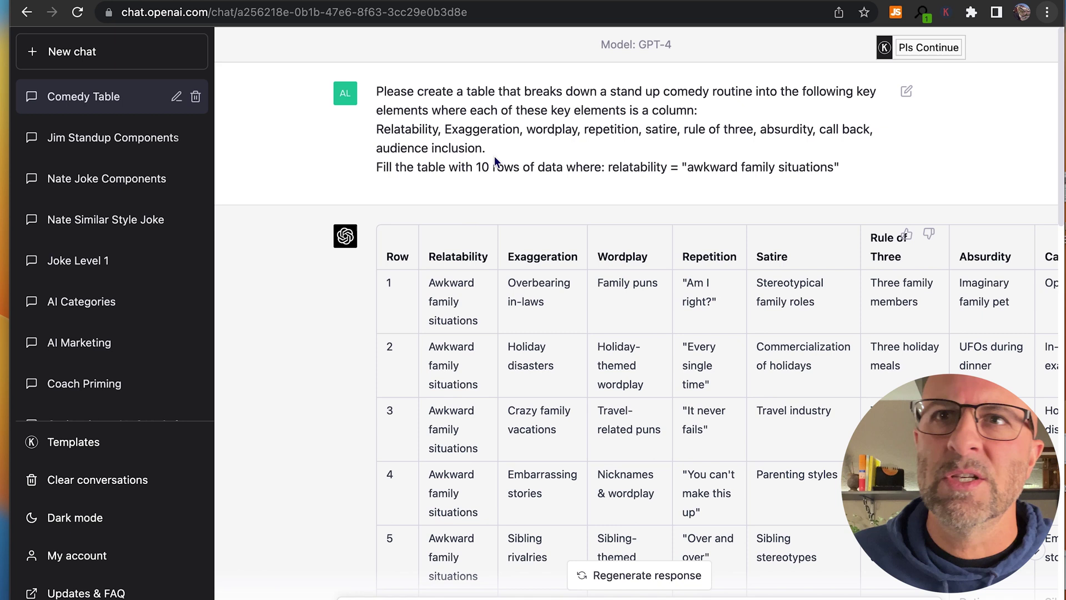
Highlight the comedy key elements list and scroll to the Dirty Airplane Seats prompt's routine
left_click_drag(490, 151, 356, 130)
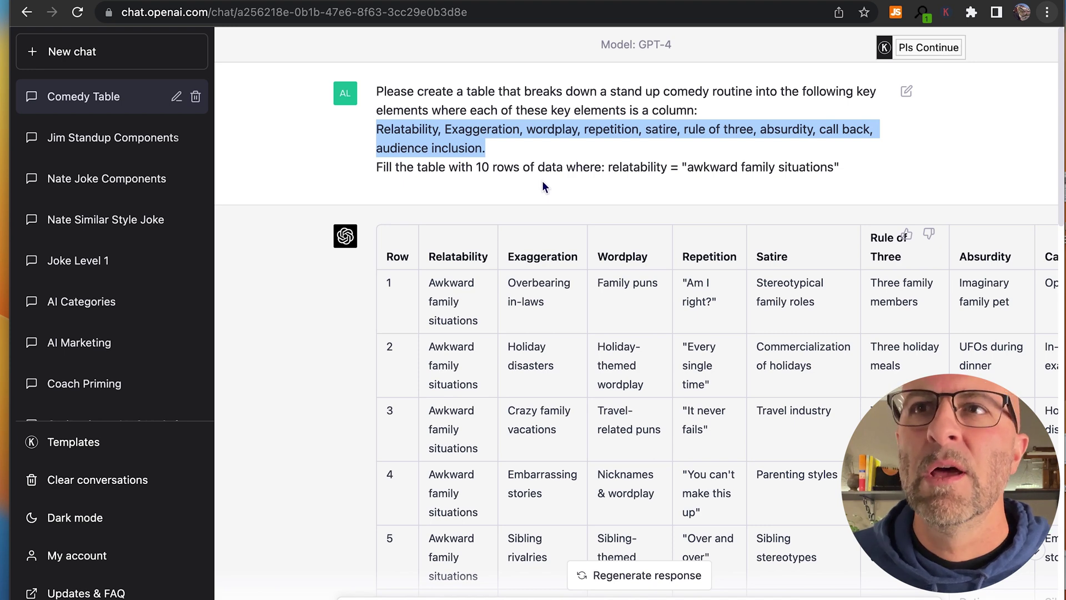
scroll(542, 181, "down", 5)
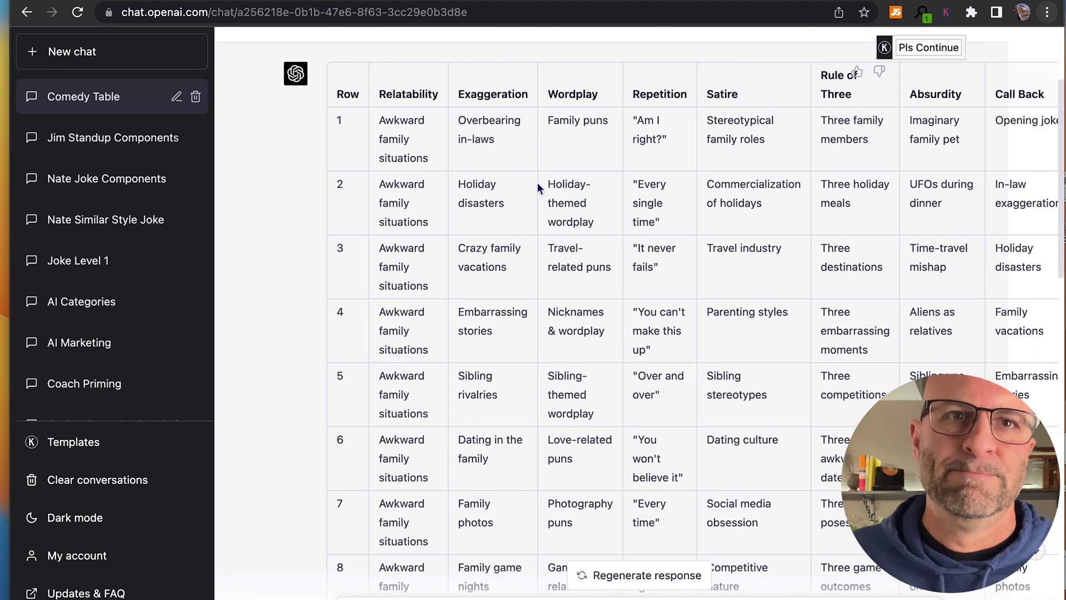
scroll(538, 188, "right", 4)
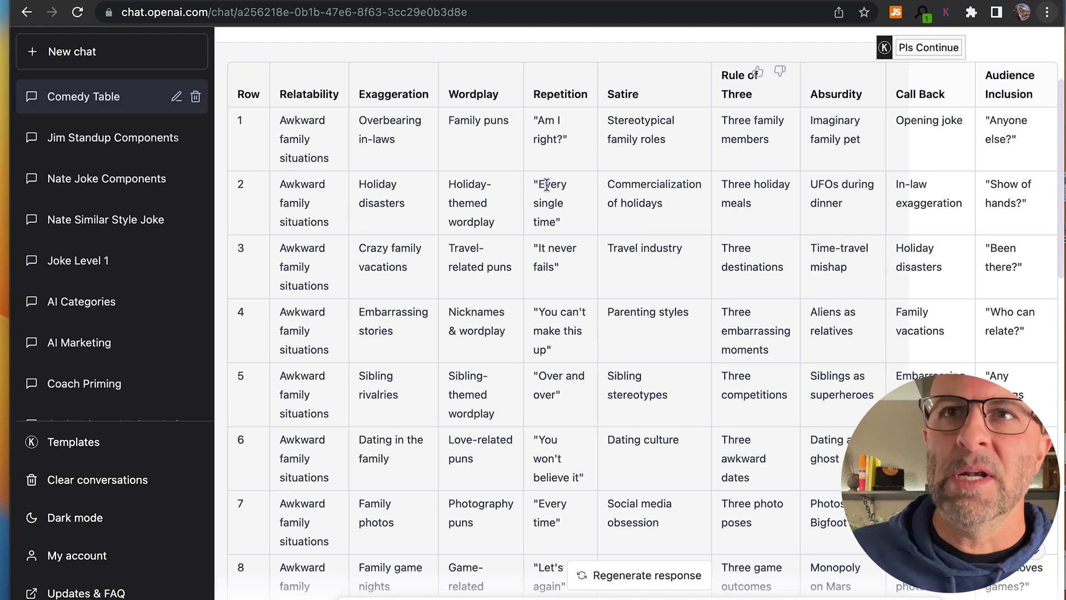
scroll(544, 185, "down", 1)
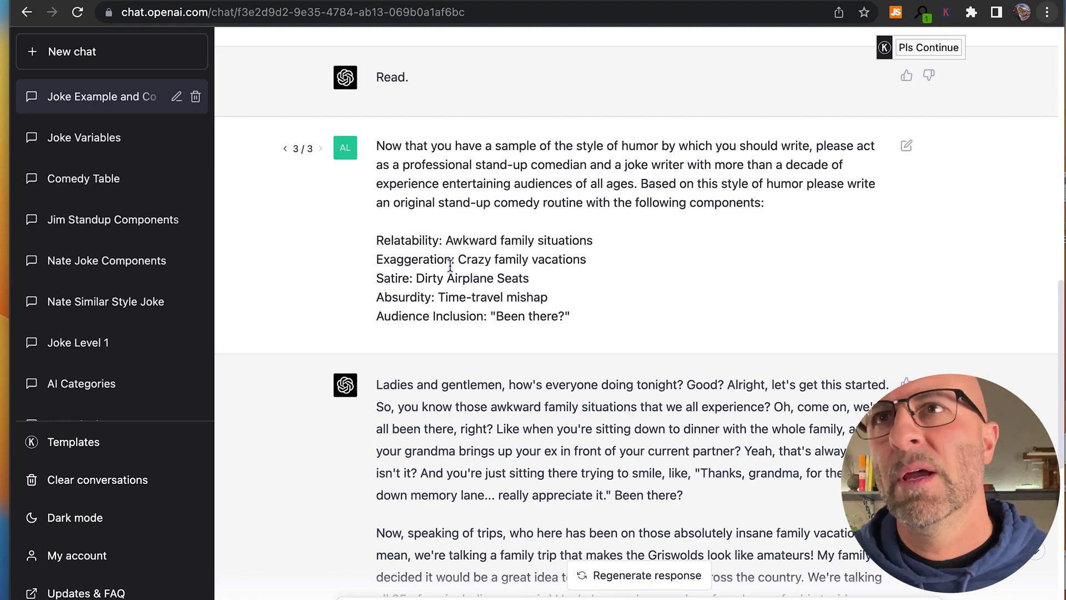
scroll(450, 266, "up", 10)
scroll(444, 255, "up", 3)
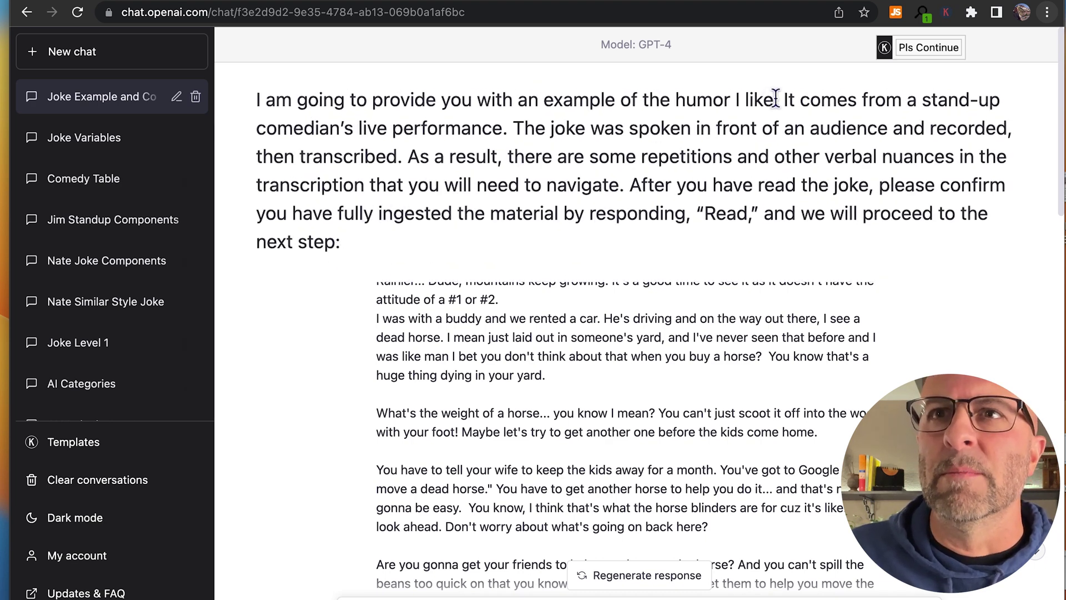
left_click_drag(781, 100, 693, 187)
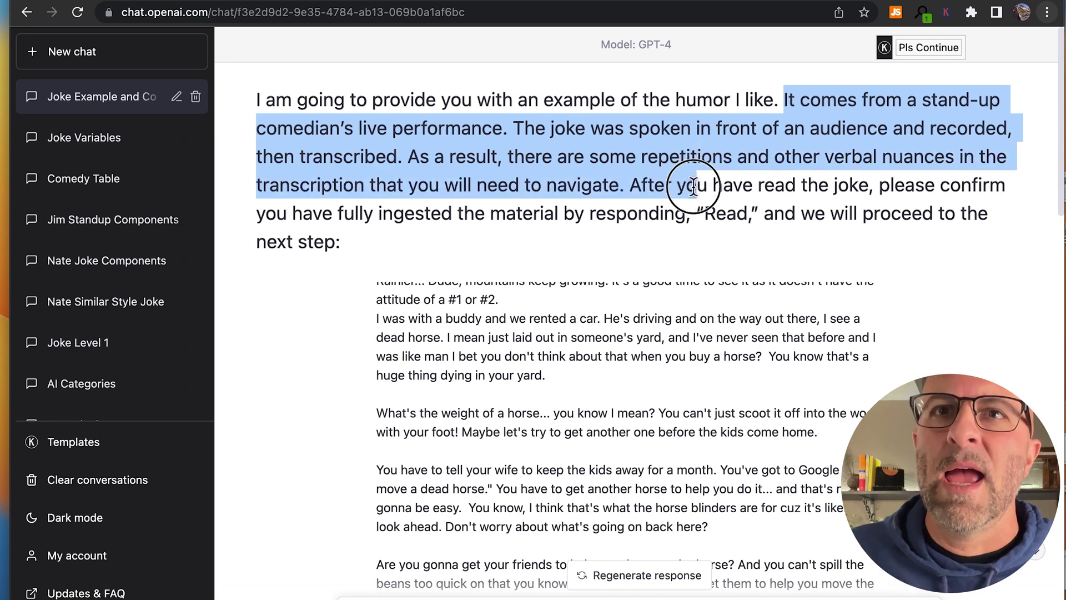
left_click_drag(693, 186, 697, 186)
left_click(615, 229)
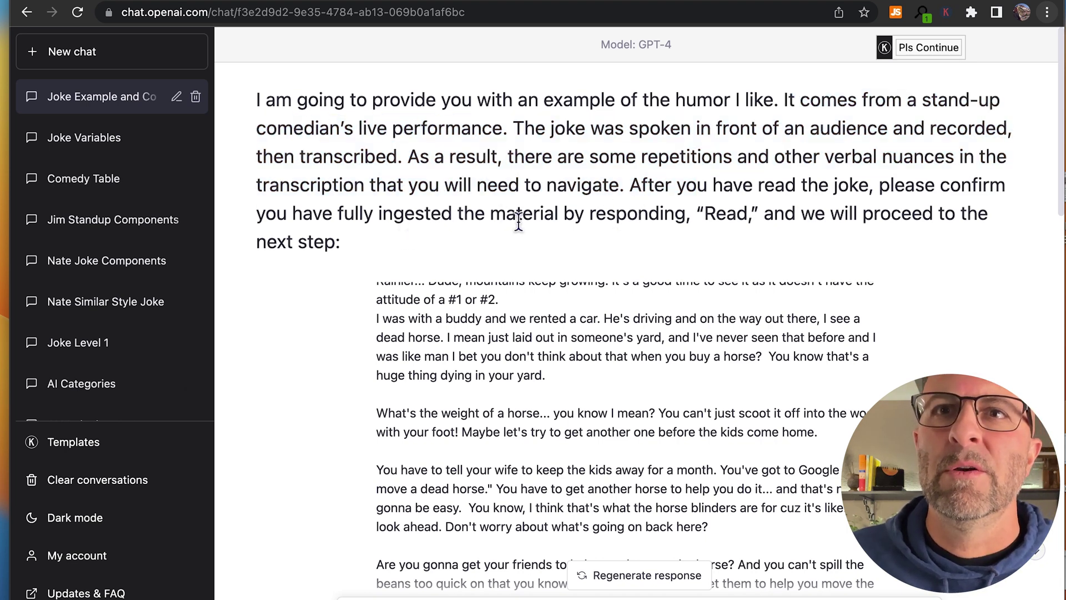
left_click_drag(698, 213, 520, 249)
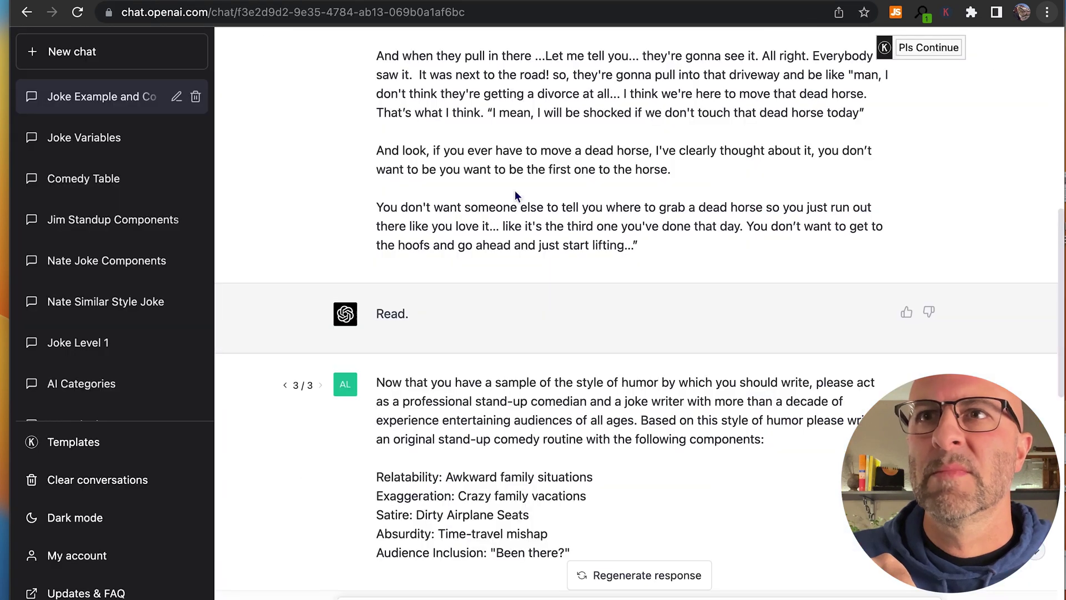
scroll(522, 212, "down", 2)
scroll(520, 220, "down", 3)
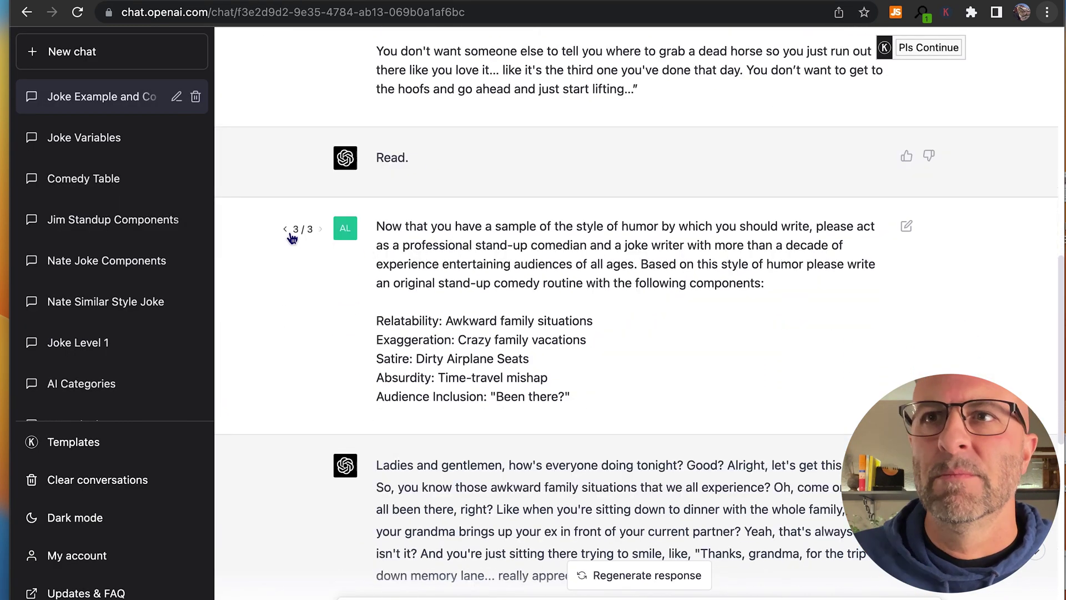
Step the prompt back to version 1/3 and review its seven components and cruise routine
left_click(286, 229)
left_click(286, 229)
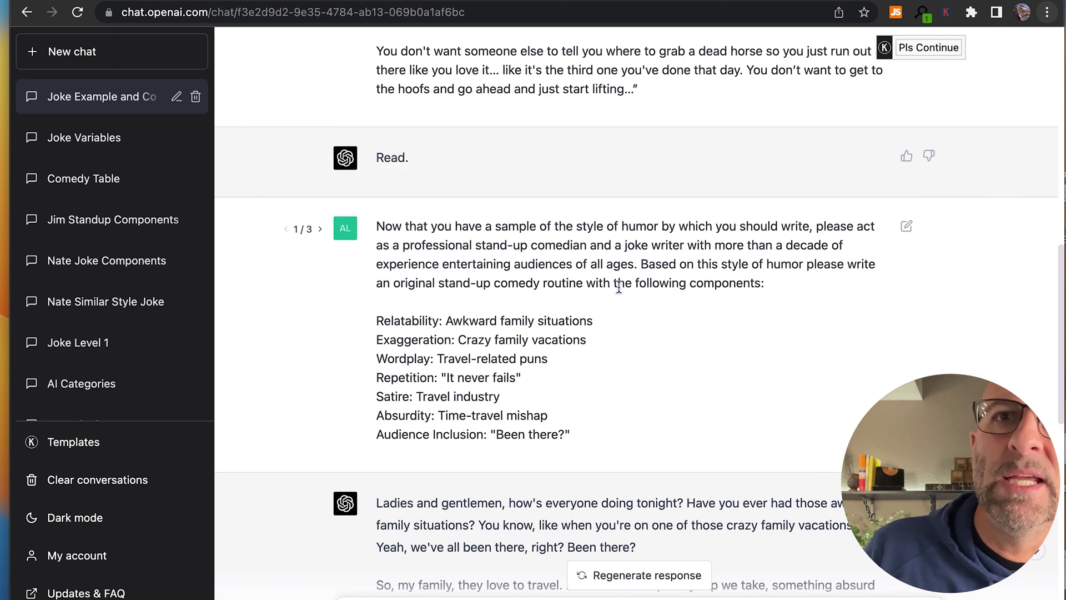
scroll(618, 286, "down", 1)
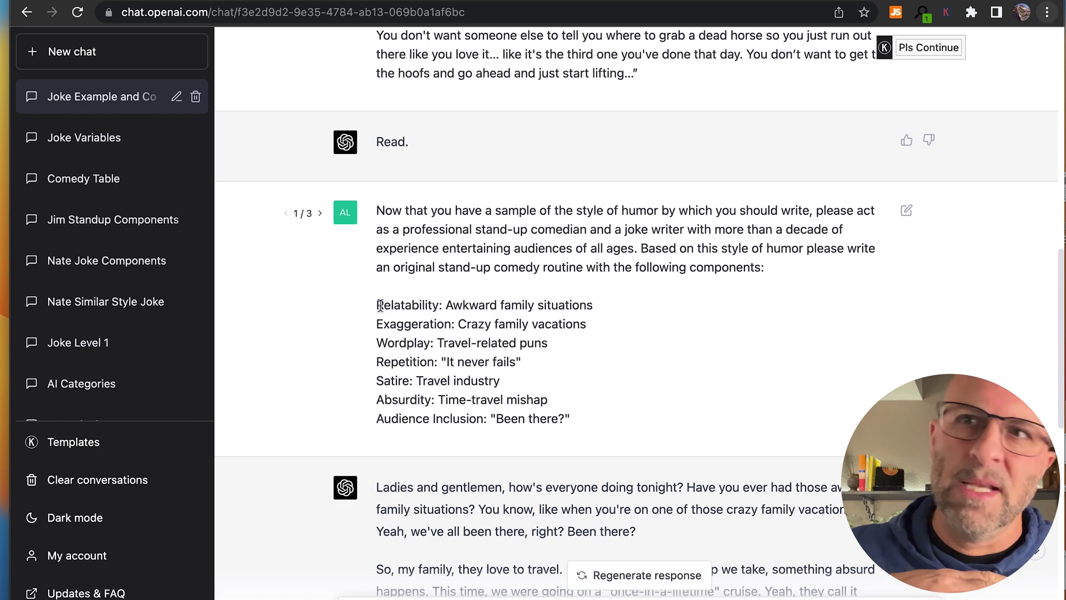
left_click_drag(379, 305, 567, 420)
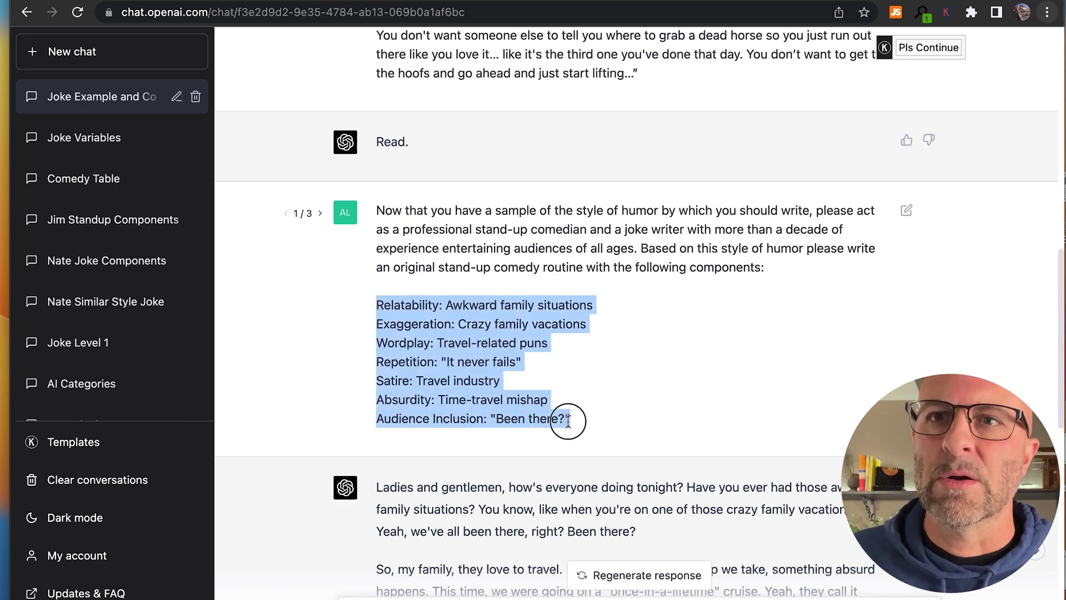
scroll(588, 371, "down", 9)
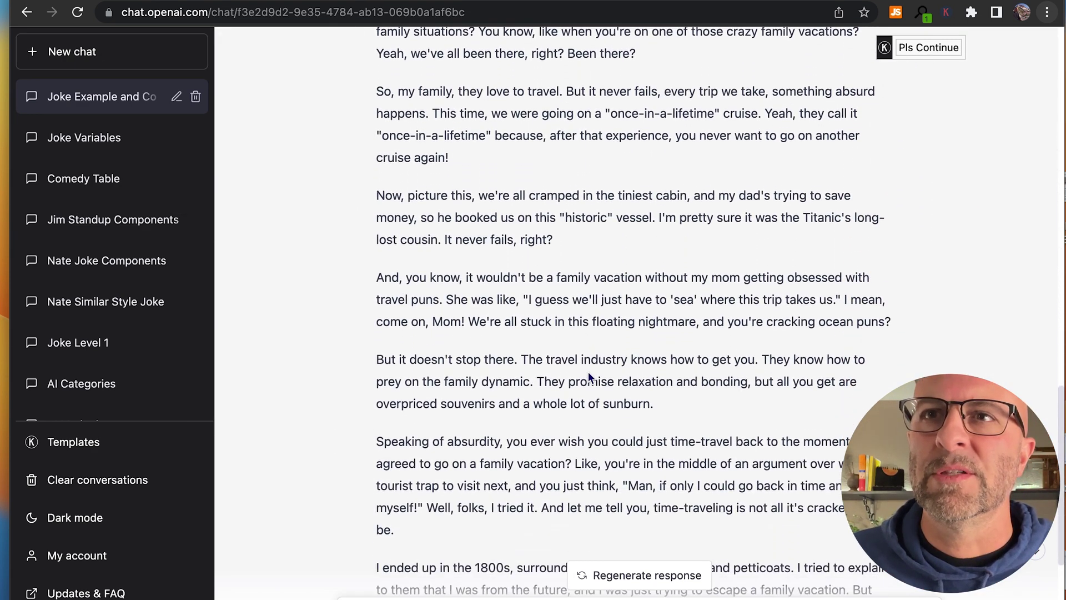
scroll(588, 371, "down", 5)
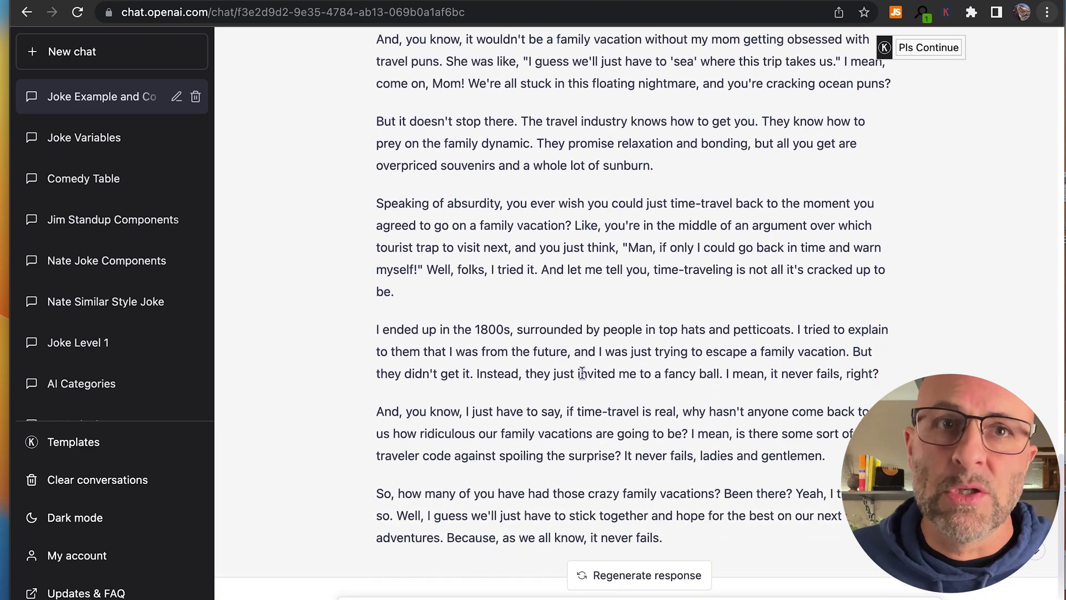
scroll(582, 372, "up", 6)
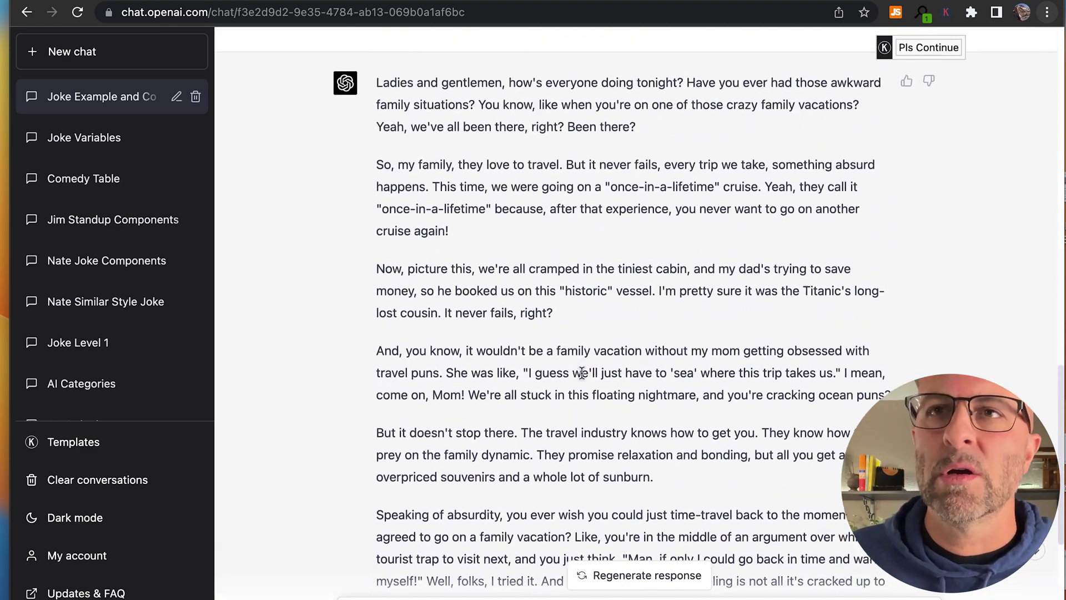
scroll(581, 373, "up", 7)
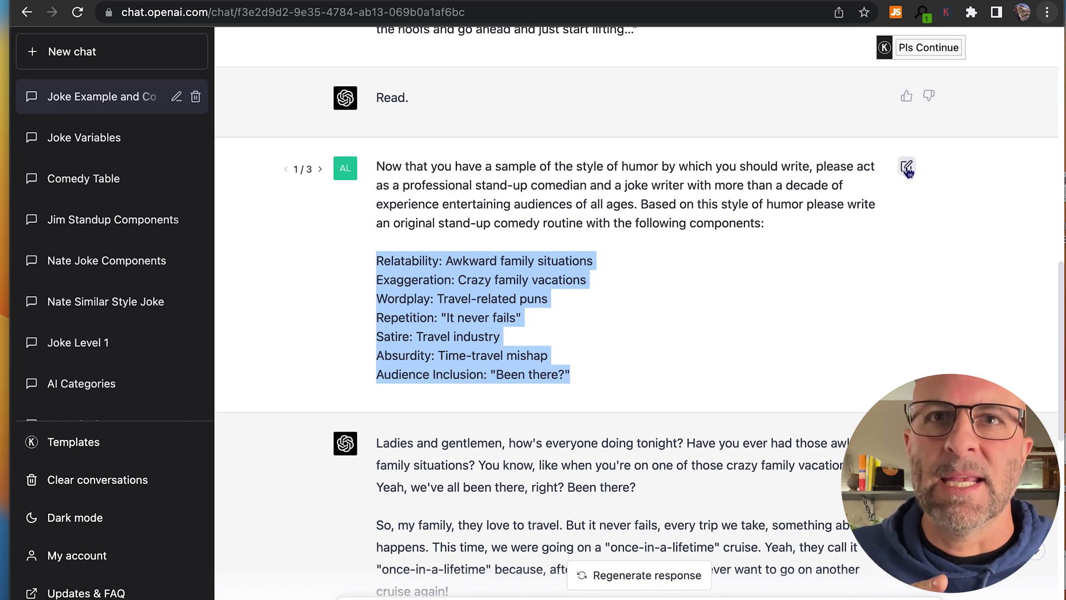
Compare prompt versions 1 and 2, settling on 2/3 with its goat road-trip routine
left_click(320, 169)
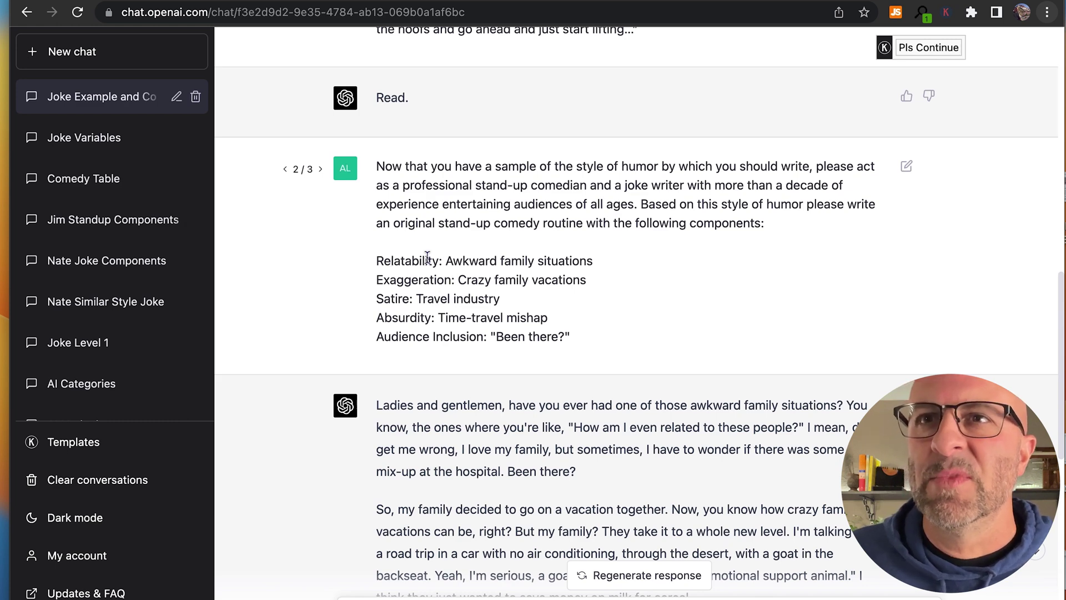
left_click(286, 170)
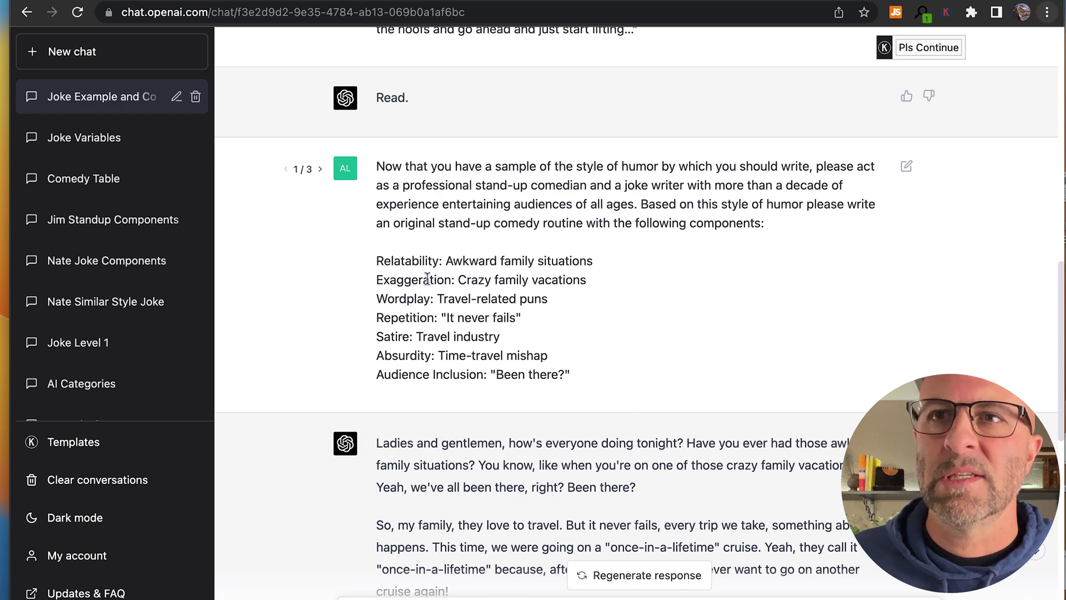
left_click(320, 169)
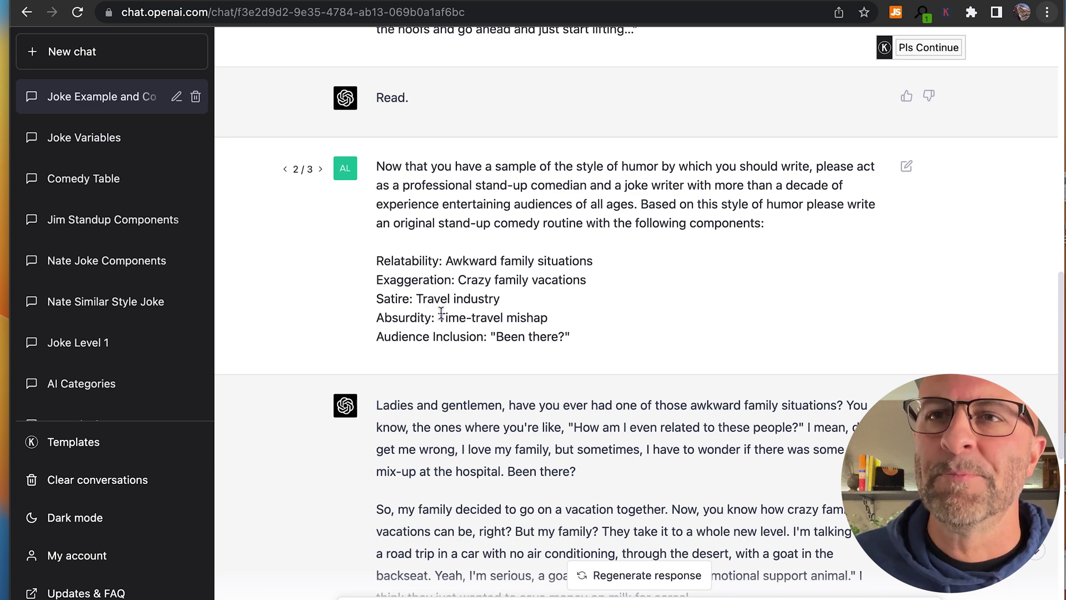
scroll(442, 314, "down", 6)
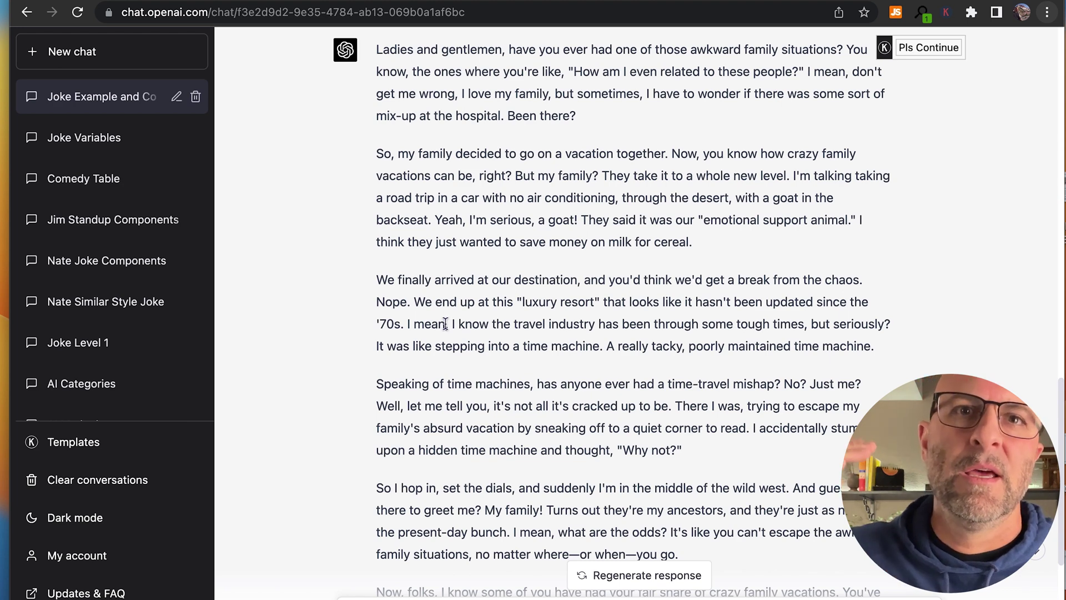
scroll(447, 317, "up", 7)
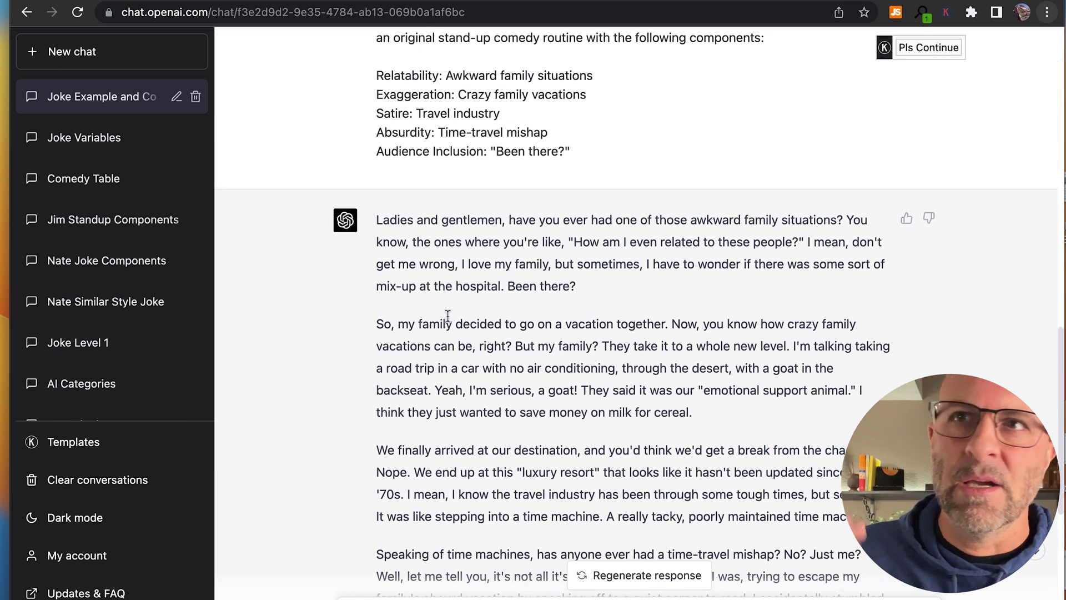
scroll(462, 314, "down", 1)
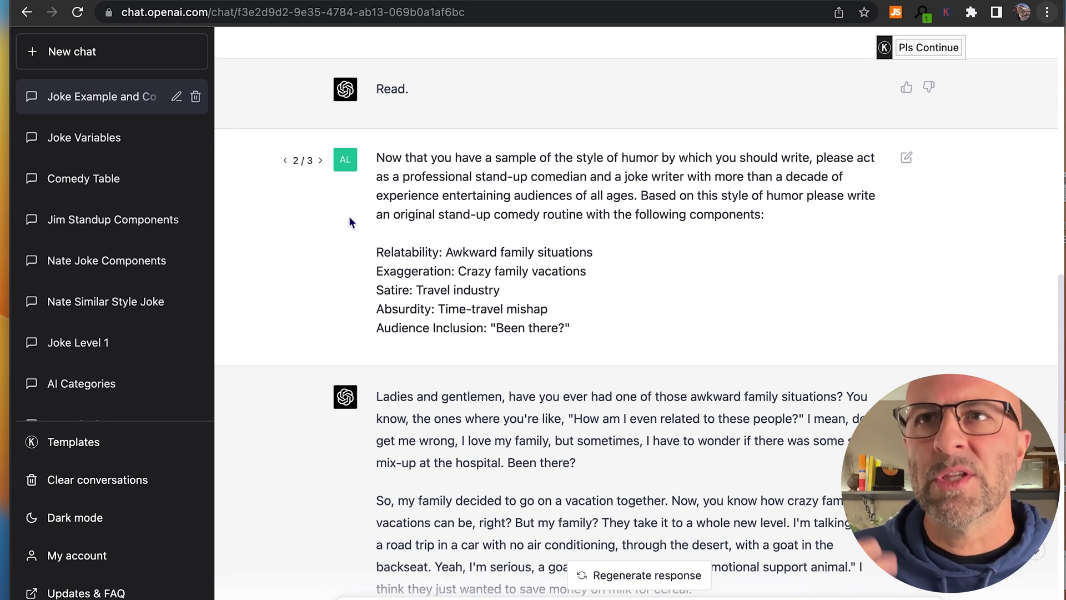
Show version 3/3, highlight Satire 'Dirty Airplane Seats', compare with 2/3, and review the RV-trip routine
left_click(321, 161)
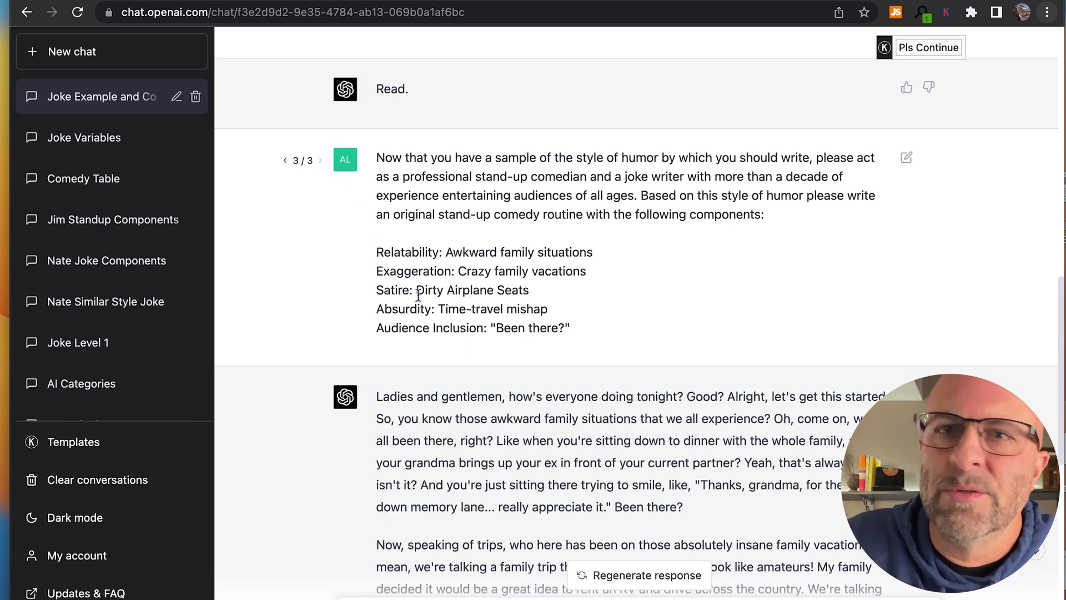
left_click_drag(417, 291, 478, 290)
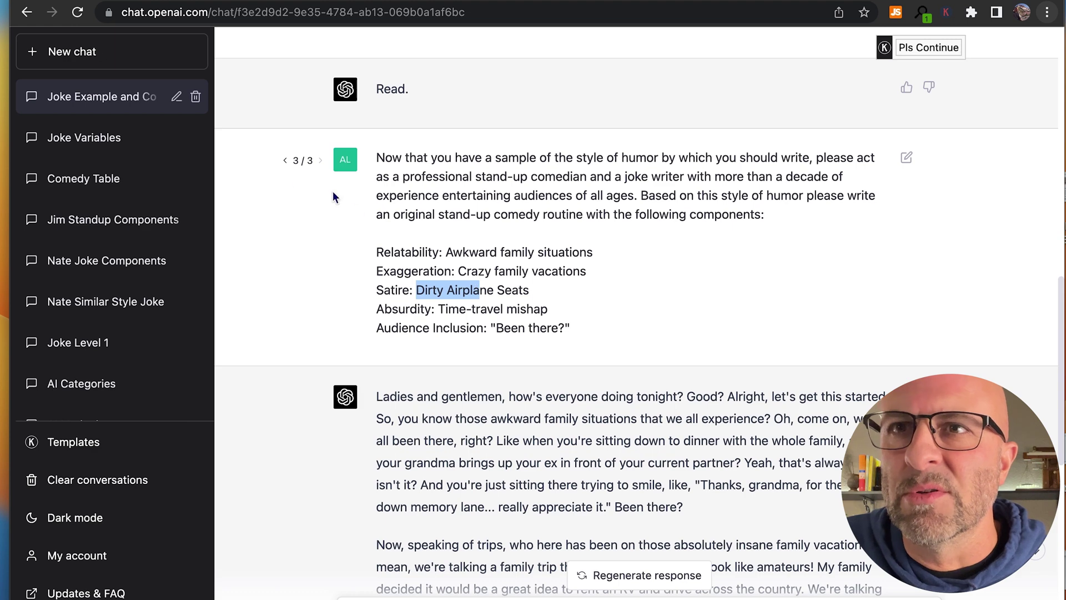
left_click(286, 162)
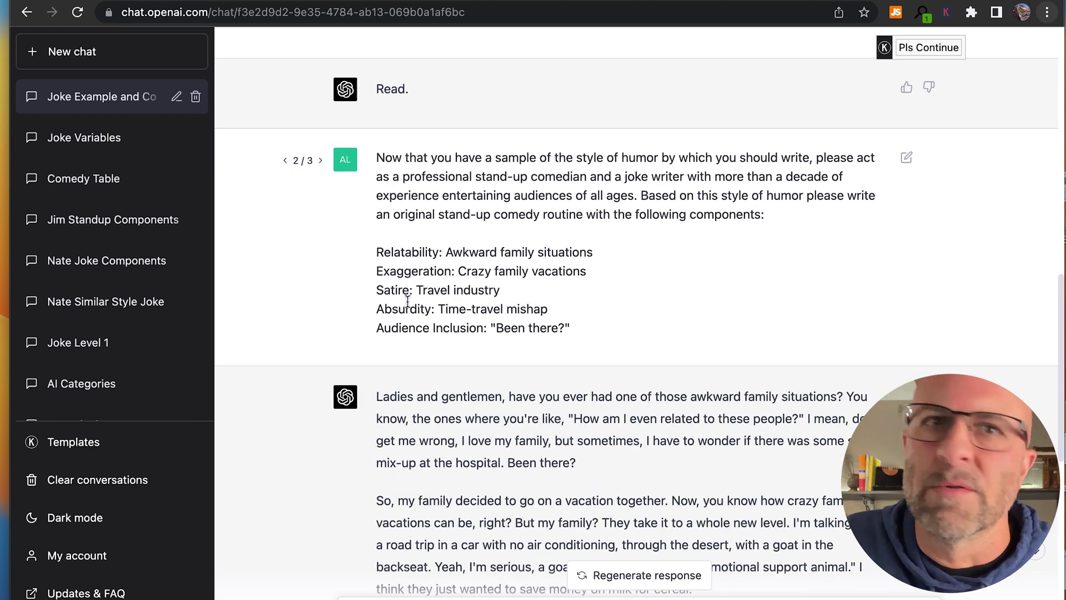
scroll(408, 302, "down", 2)
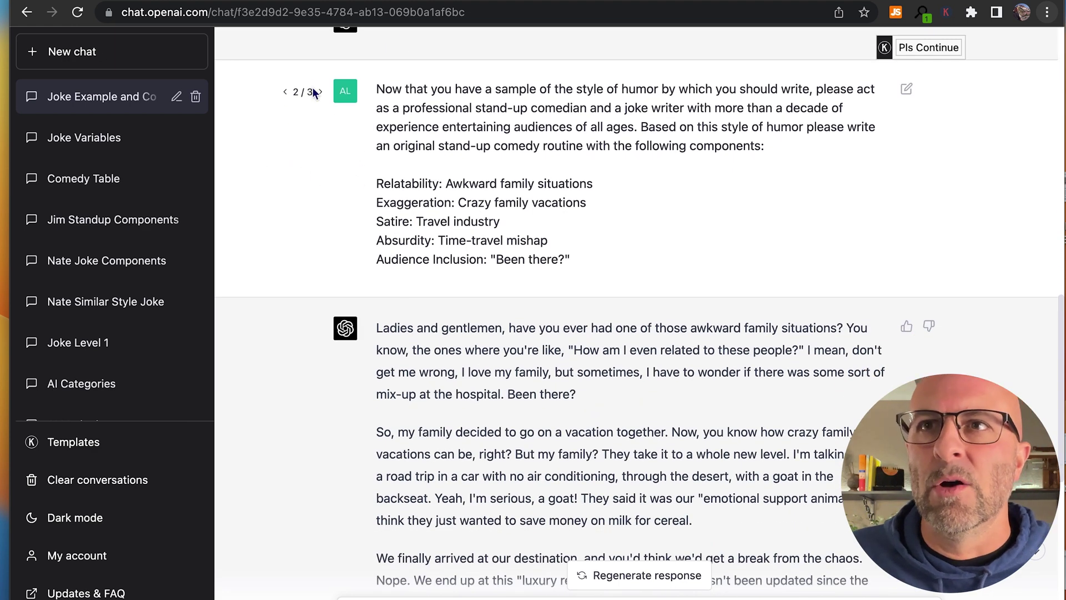
left_click(320, 92)
scroll(468, 286, "down", 5)
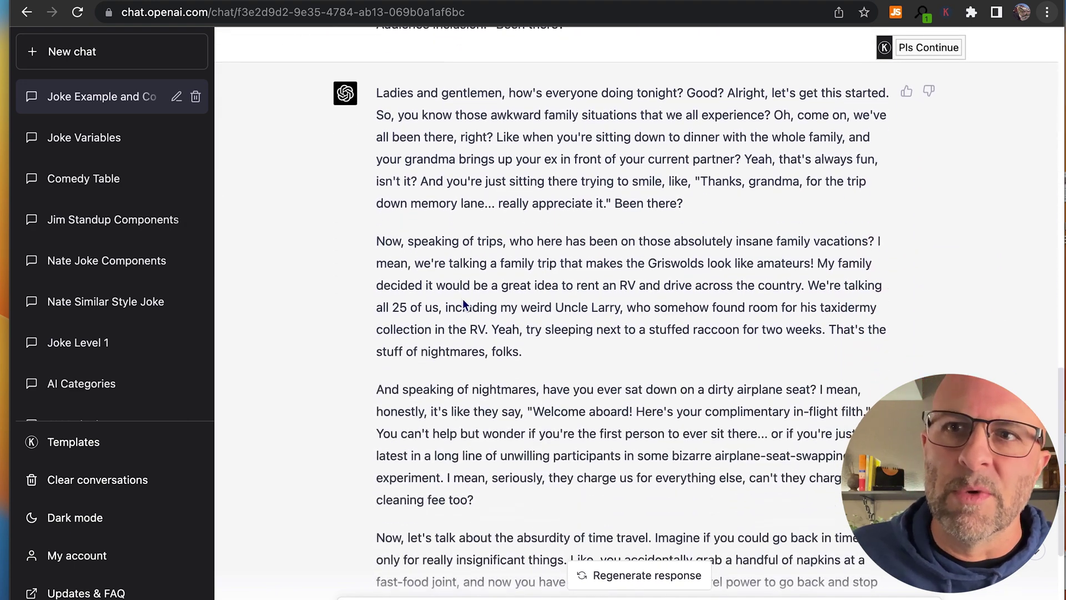
scroll(462, 299, "down", 3)
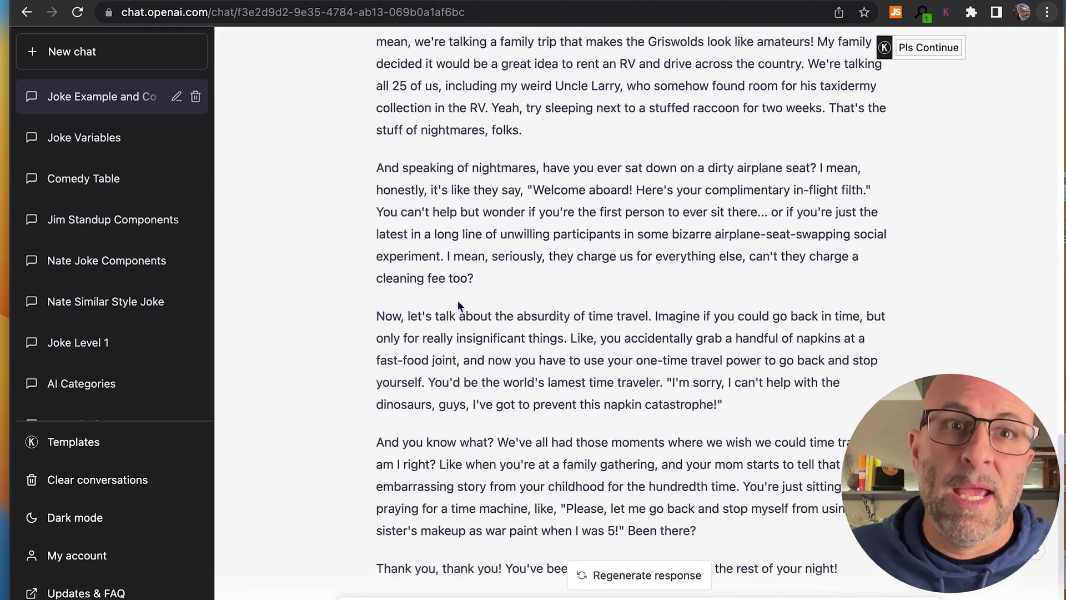
scroll(459, 303, "up", 3)
scroll(457, 300, "up", 5)
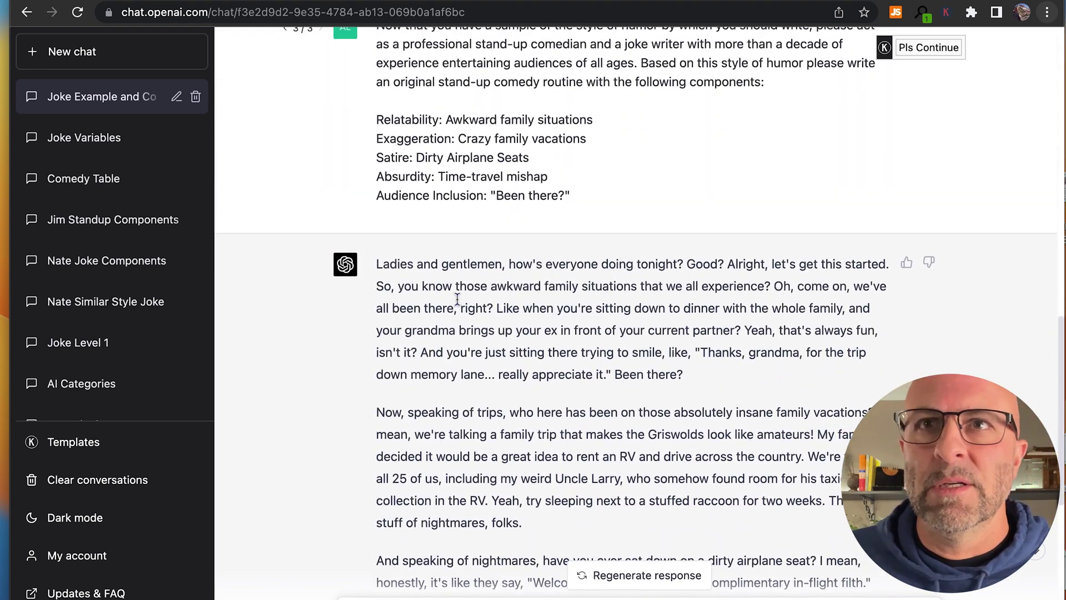